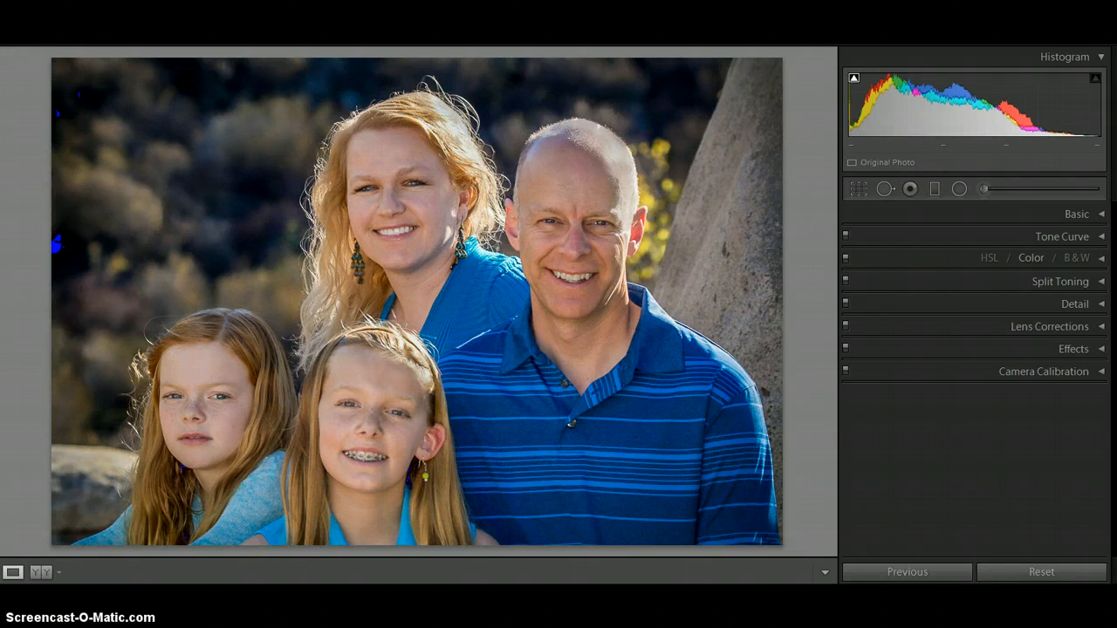
Step: On the unedited version of the family photo, set Highlights to -100 and Shadows to +100
{"action": "key", "text": "Left"}
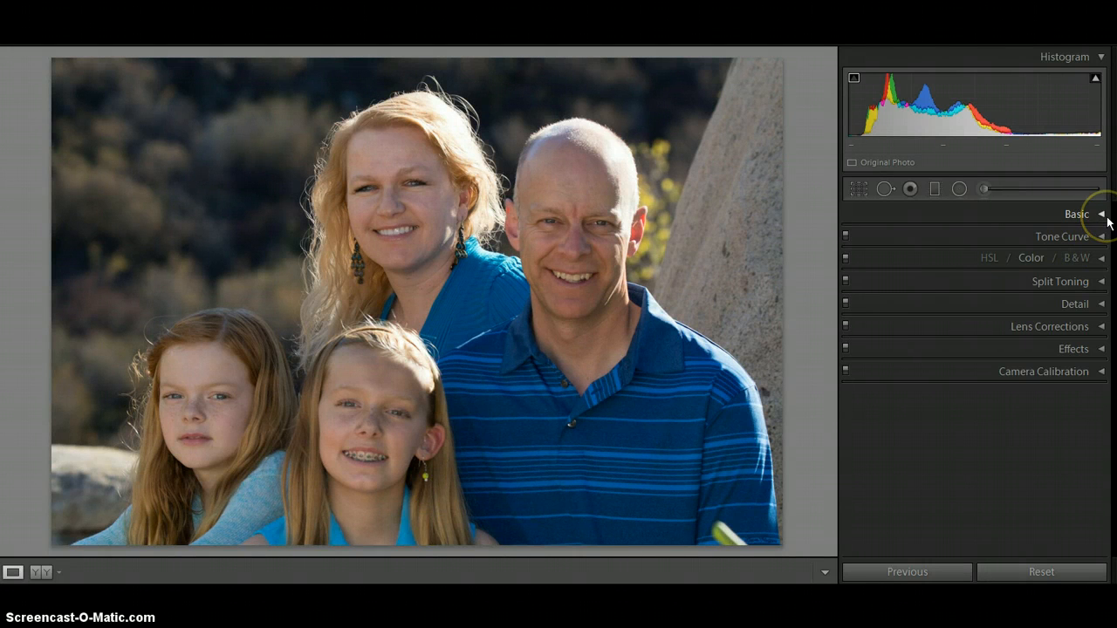
{"action": "left_click", "coordinate": [1105, 216]}
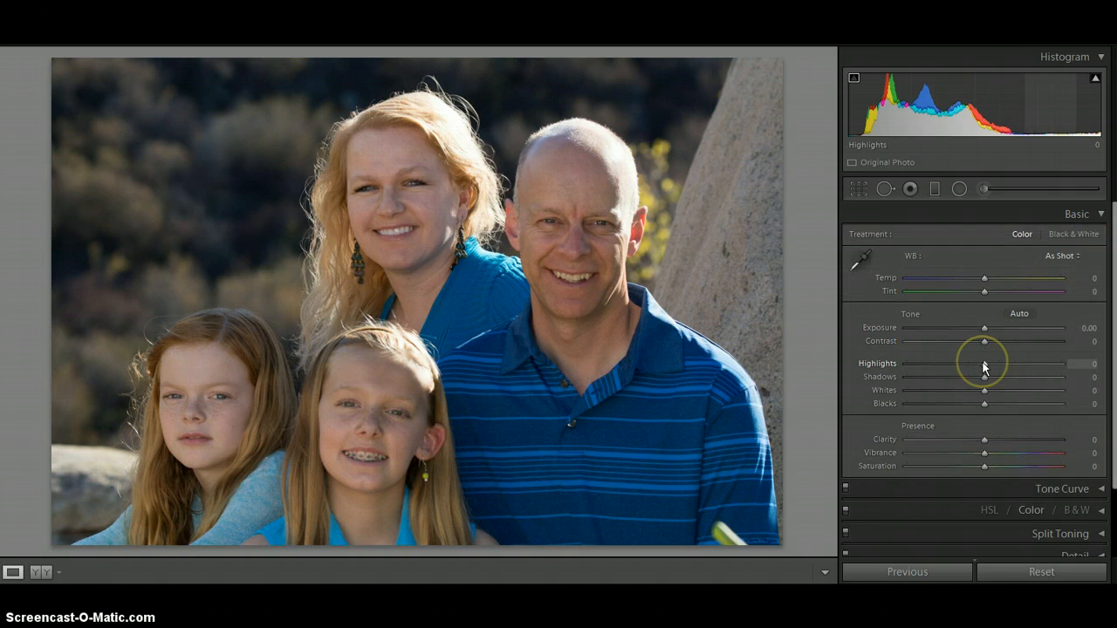
{"action": "left_click_drag", "start_coordinate": [982, 364], "coordinate": [870, 376]}
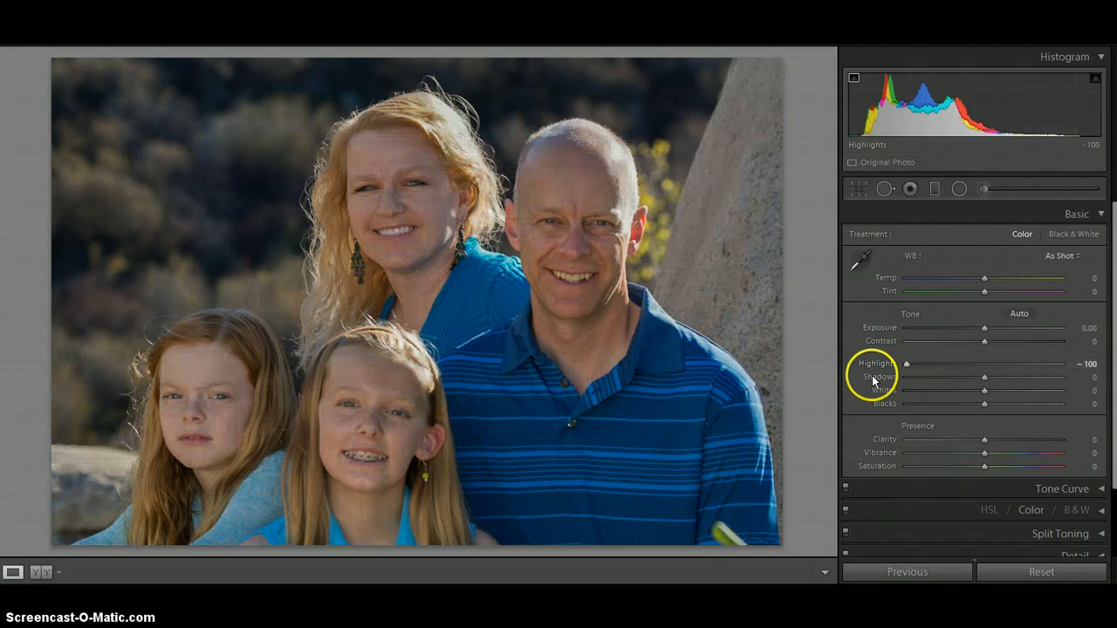
{"action": "left_click_drag", "start_coordinate": [984, 377], "coordinate": [1097, 381]}
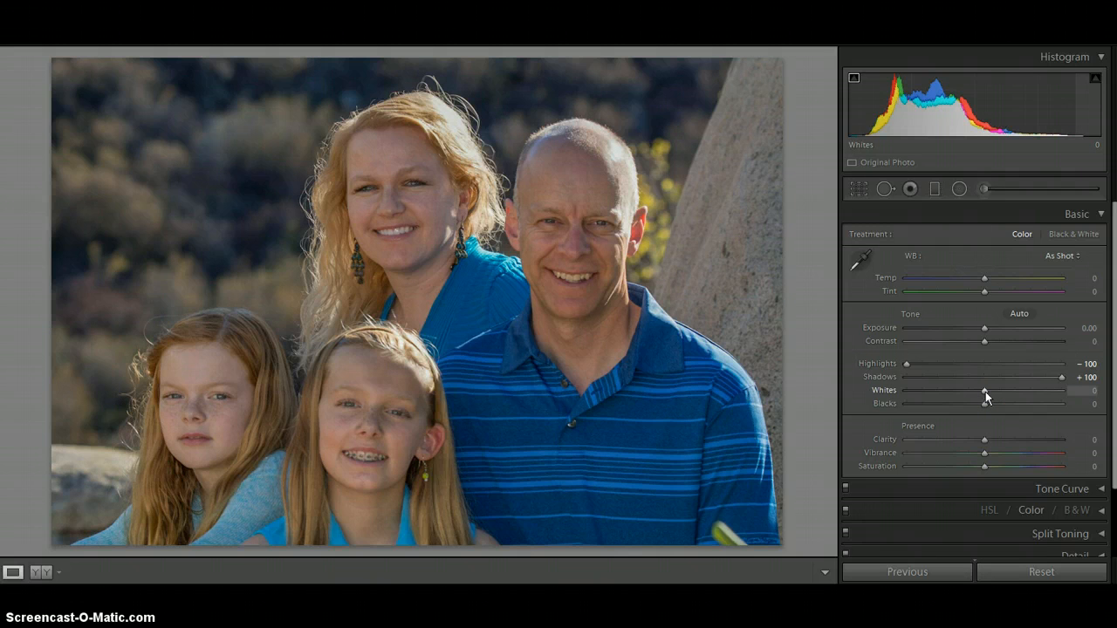
Step: Set Whites to +26 while checking the clipping preview
{"action": "key", "text": "alt"}
{"action": "left_click_drag", "start_coordinate": [986, 392], "coordinate": [986, 392]}
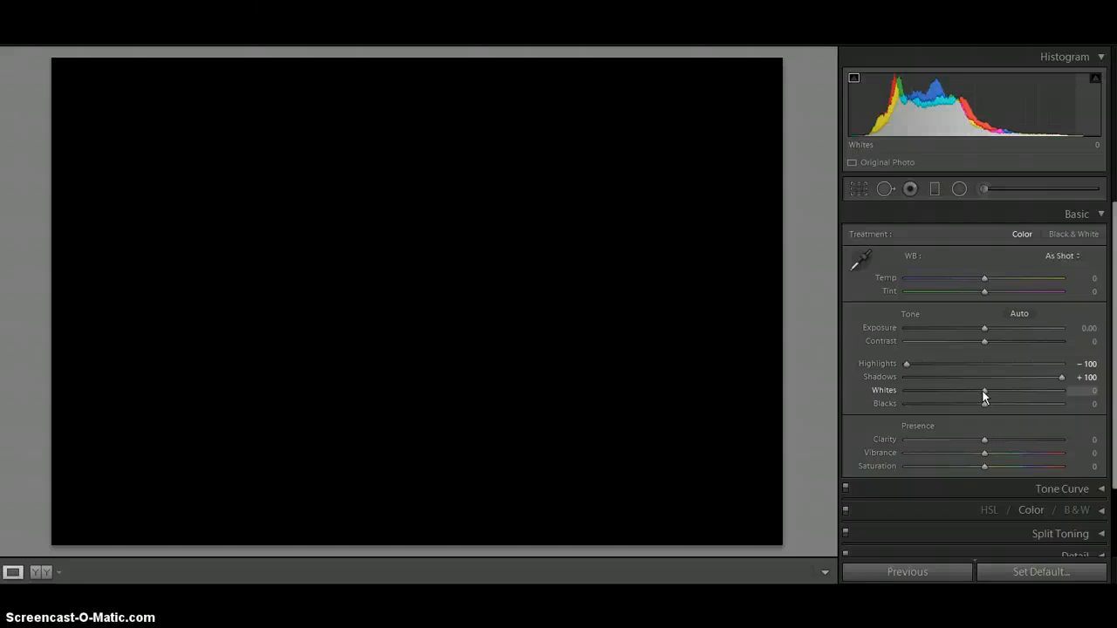
{"action": "left_click_drag", "start_coordinate": [983, 390], "coordinate": [995, 394]}
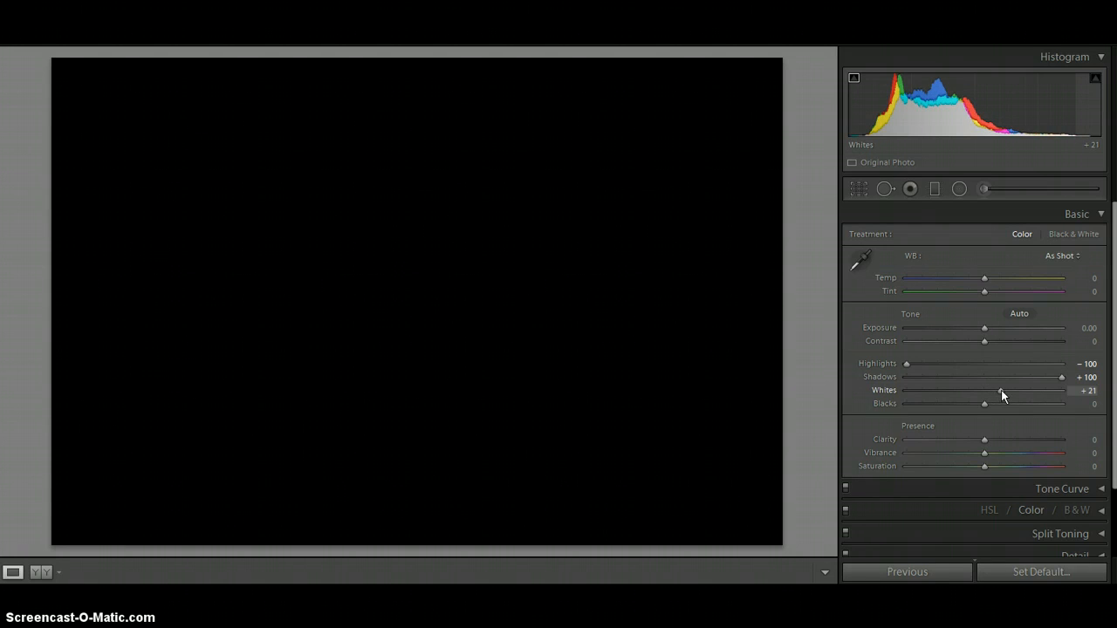
{"action": "left_click_drag", "start_coordinate": [1004, 395], "coordinate": [1005, 396]}
{"action": "left_click_drag", "start_coordinate": [1005, 396], "coordinate": [1005, 395]}
Step: Set Blacks to -31 while checking the shadow clipping preview
{"action": "left_click", "coordinate": [984, 404]}
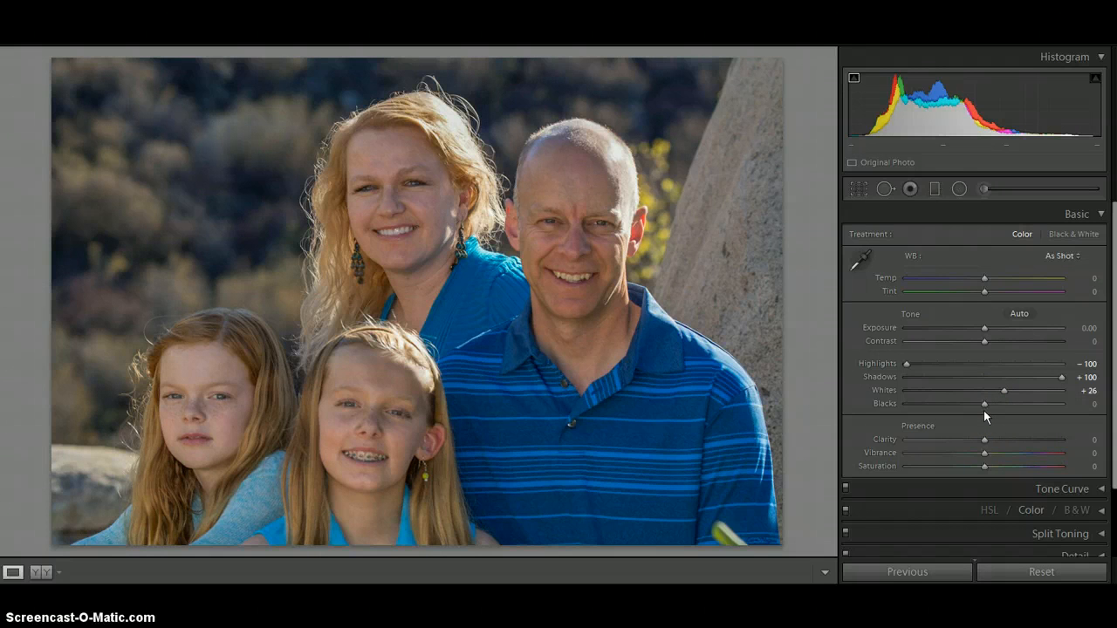
{"action": "left_click_drag", "start_coordinate": [984, 405], "coordinate": [962, 408]}
{"action": "key", "text": "alt"}
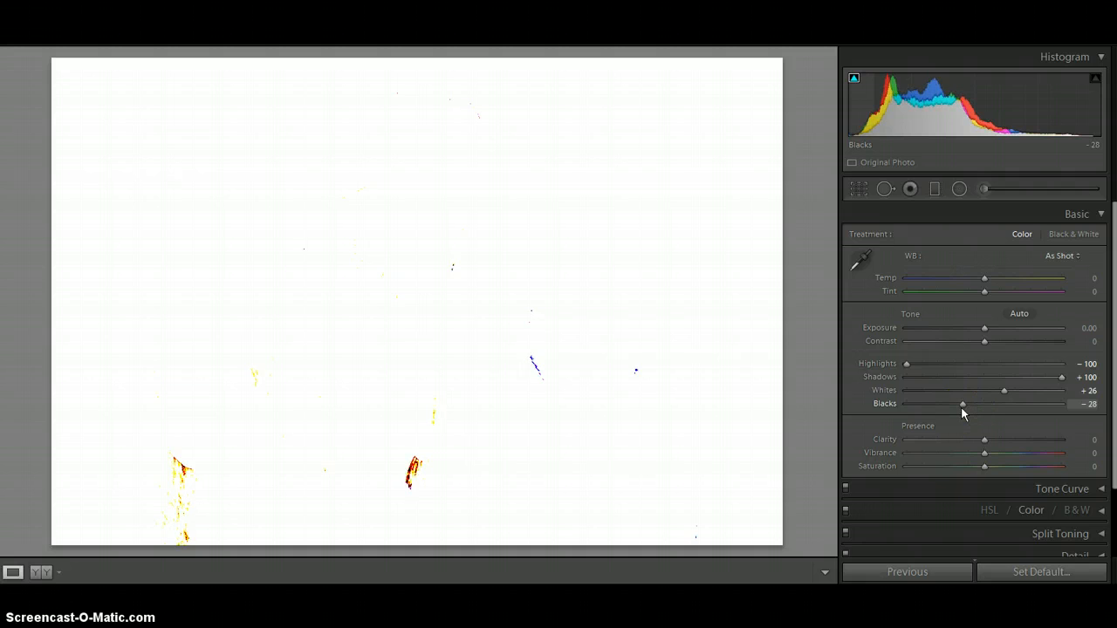
{"action": "left_click_drag", "start_coordinate": [962, 407], "coordinate": [958, 407]}
{"action": "left_click_drag", "start_coordinate": [959, 408], "coordinate": [959, 407]}
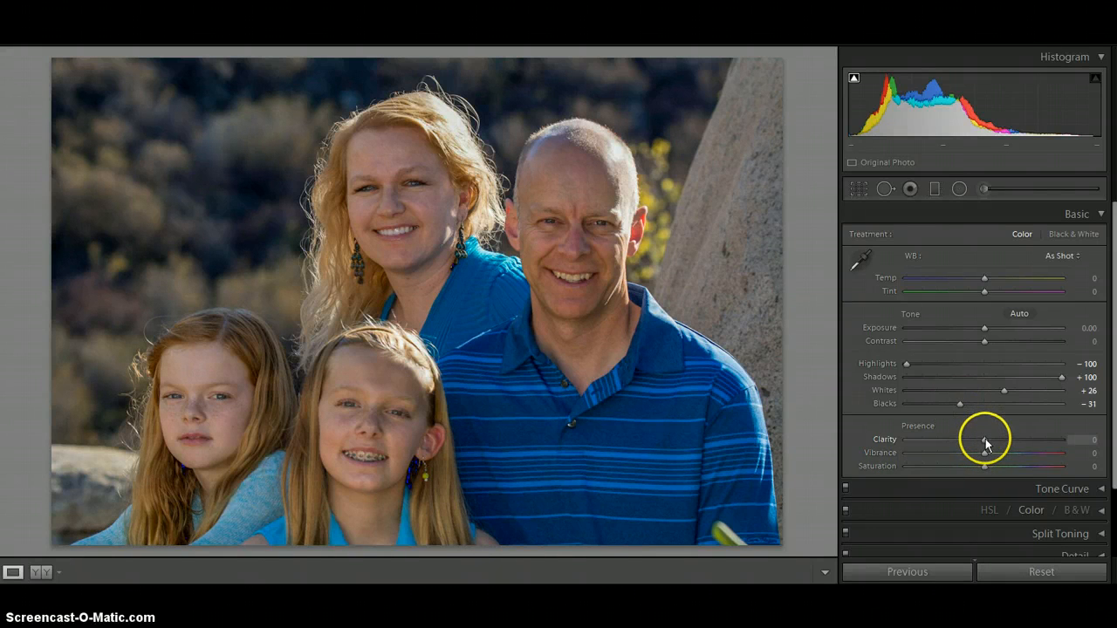
Step: Set Clarity to +51 and Vibrance to +36, matching the finished version of the photo
{"action": "left_click_drag", "start_coordinate": [986, 445], "coordinate": [1007, 443]}
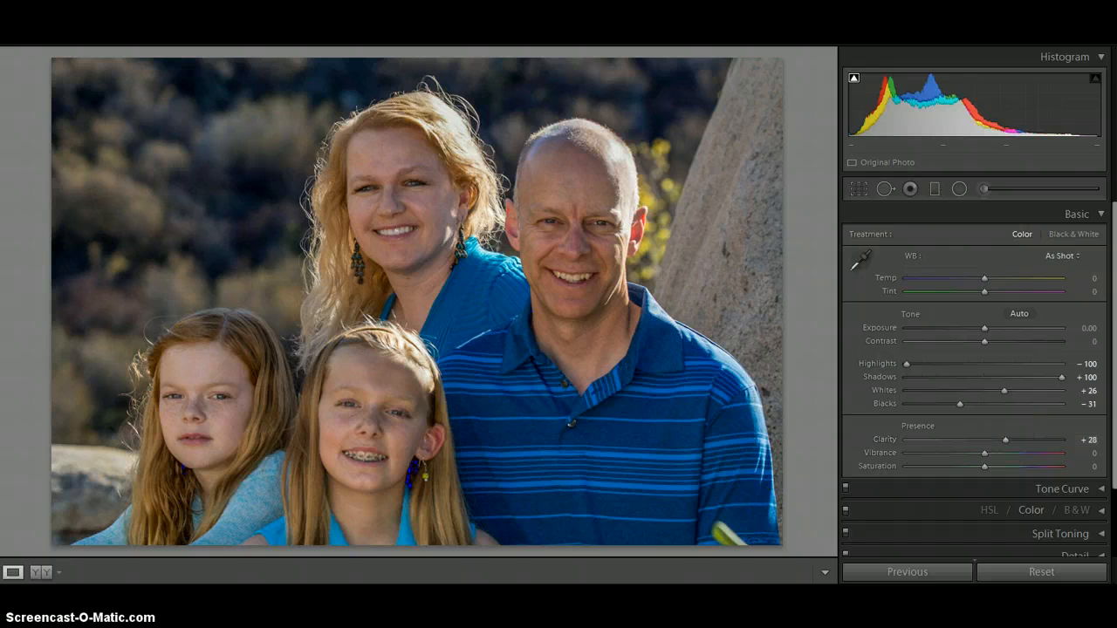
{"action": "key", "text": "backslash"}
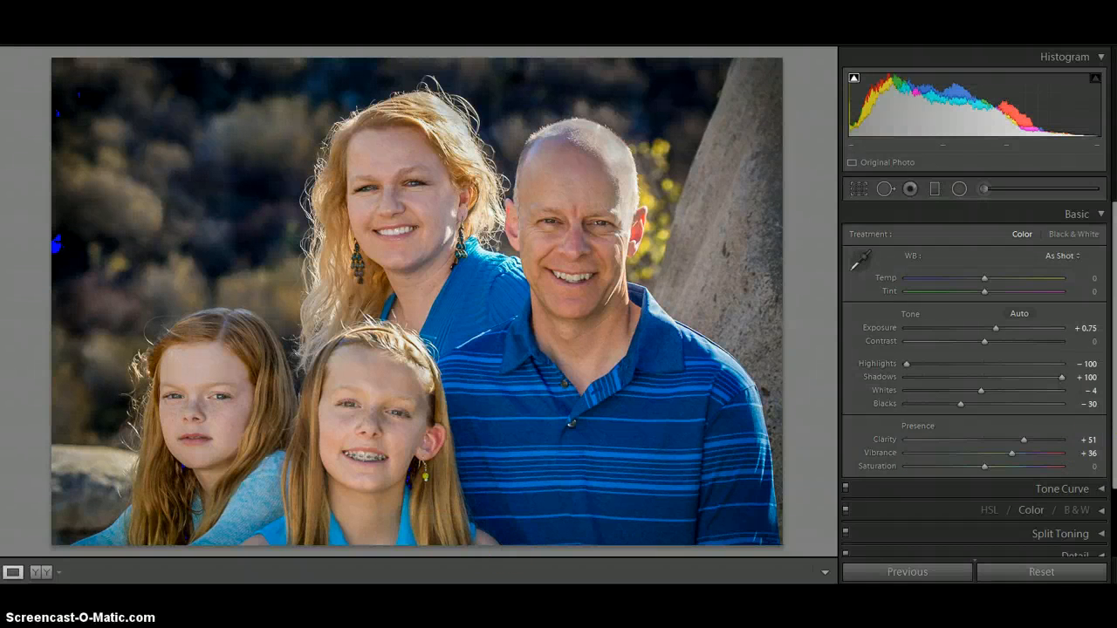
{"action": "key", "text": "backslash"}
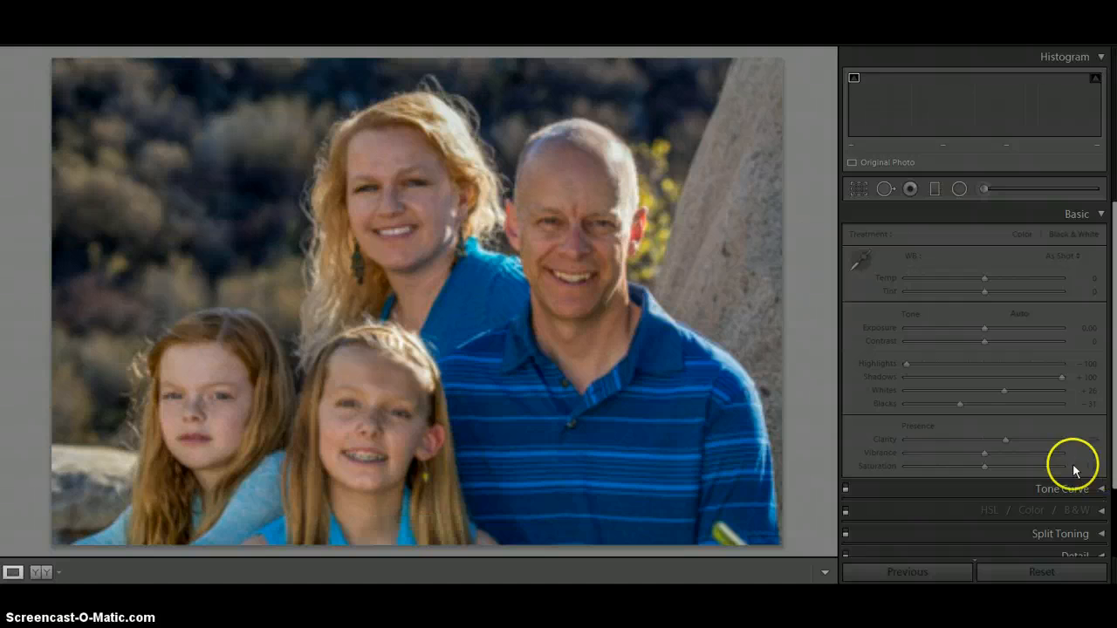
{"action": "mouse_move", "coordinate": [1008, 442]}
{"action": "left_mouse_down"}
{"action": "mouse_move", "coordinate": [1032, 447]}
{"action": "mouse_move", "coordinate": [986, 454]}
{"action": "mouse_move", "coordinate": [1013, 454]}
{"action": "left_mouse_up"}
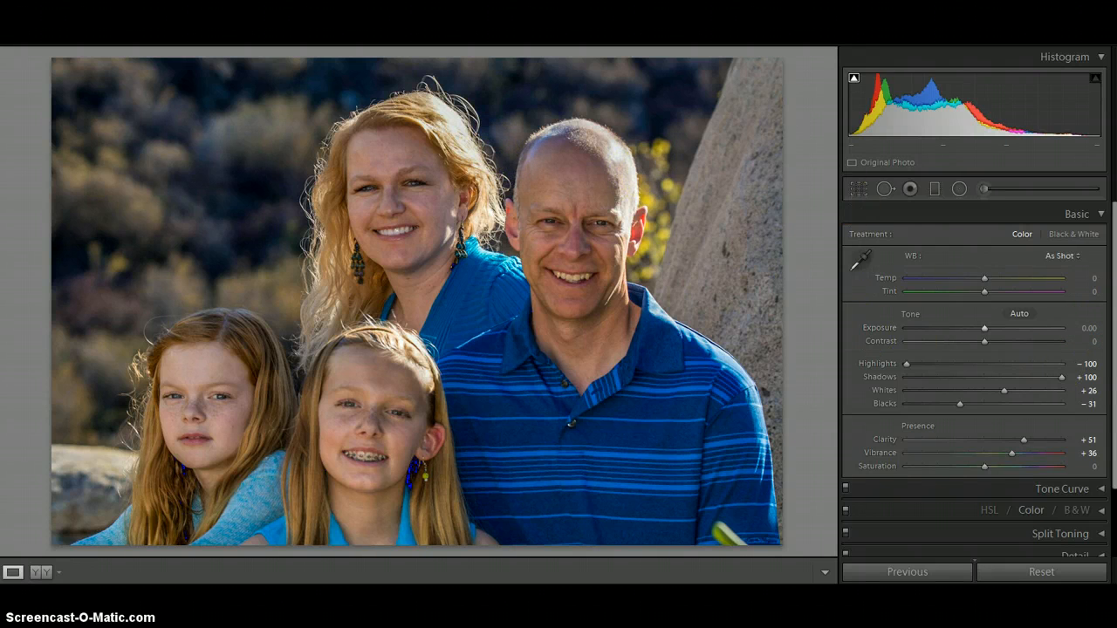
{"action": "mouse_move", "coordinate": [1112, 316]}
{"action": "left_mouse_down"}
{"action": "mouse_move", "coordinate": [1112, 394]}
{"action": "mouse_move", "coordinate": [1100, 317]}
{"action": "left_mouse_up"}
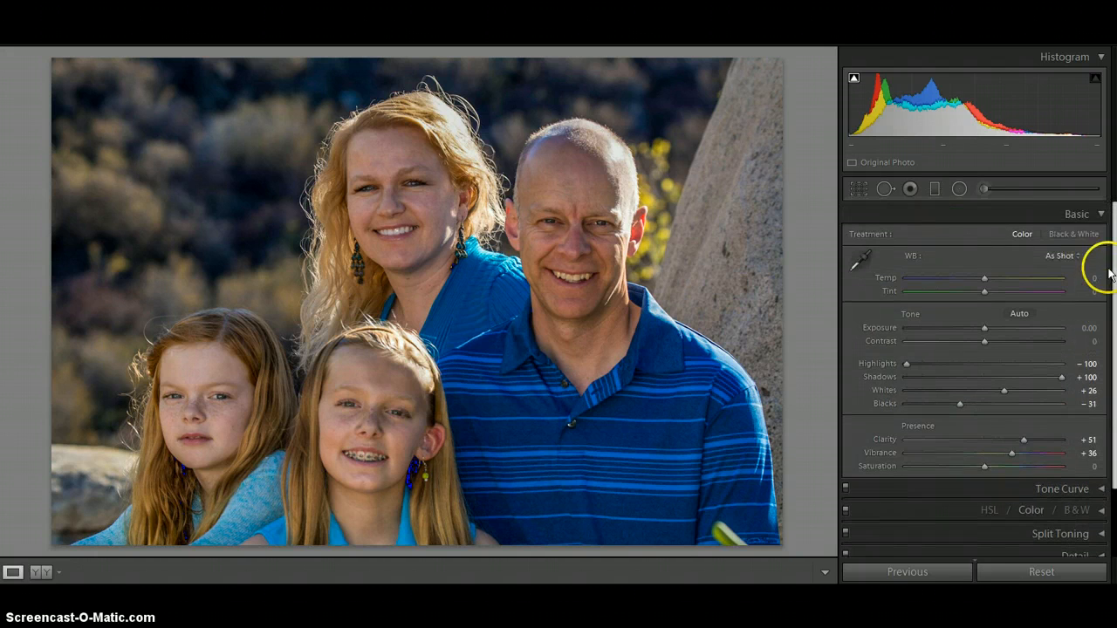
Step: Raise Exposure to +0.75, comparing the photo with its finished version
{"action": "left_click", "coordinate": [984, 330]}
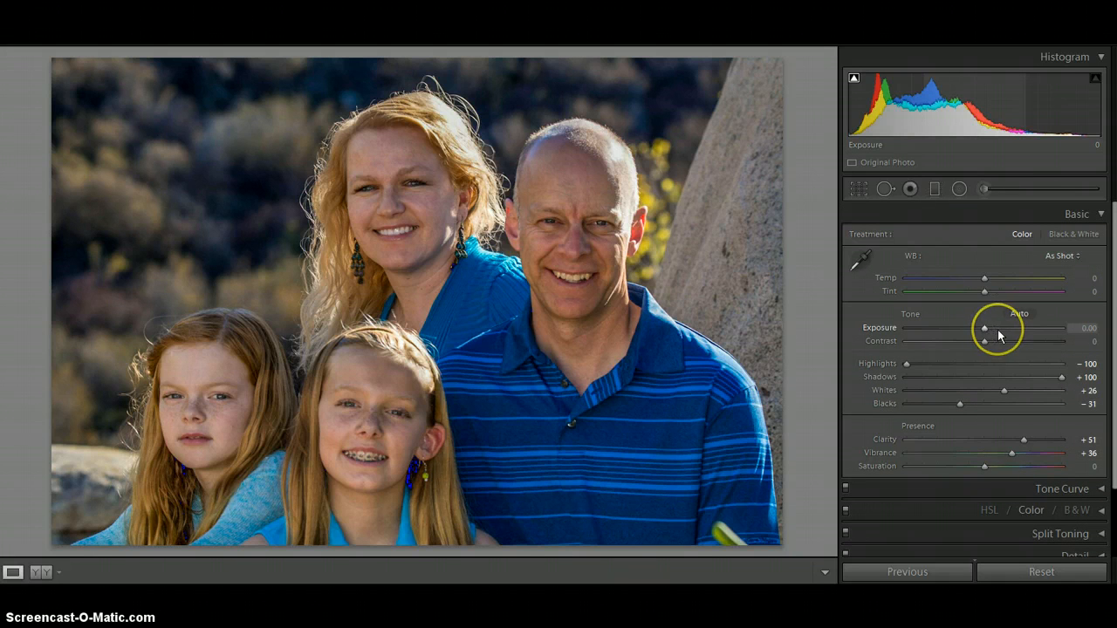
{"action": "left_click_drag", "start_coordinate": [985, 329], "coordinate": [993, 329]}
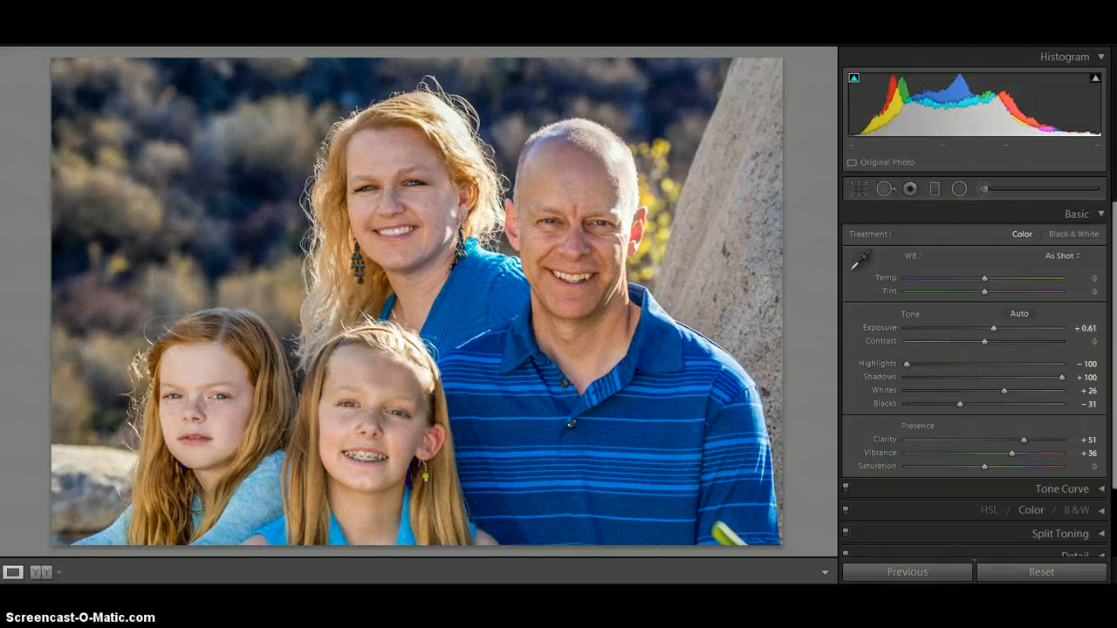
{"action": "key", "text": "Right"}
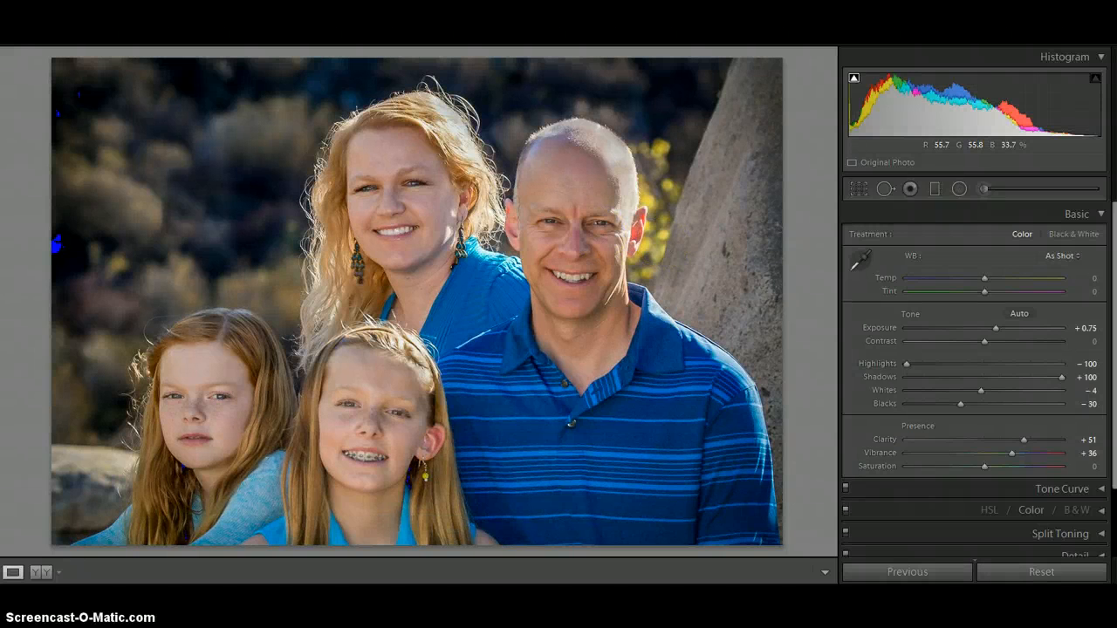
{"action": "key", "text": "Right"}
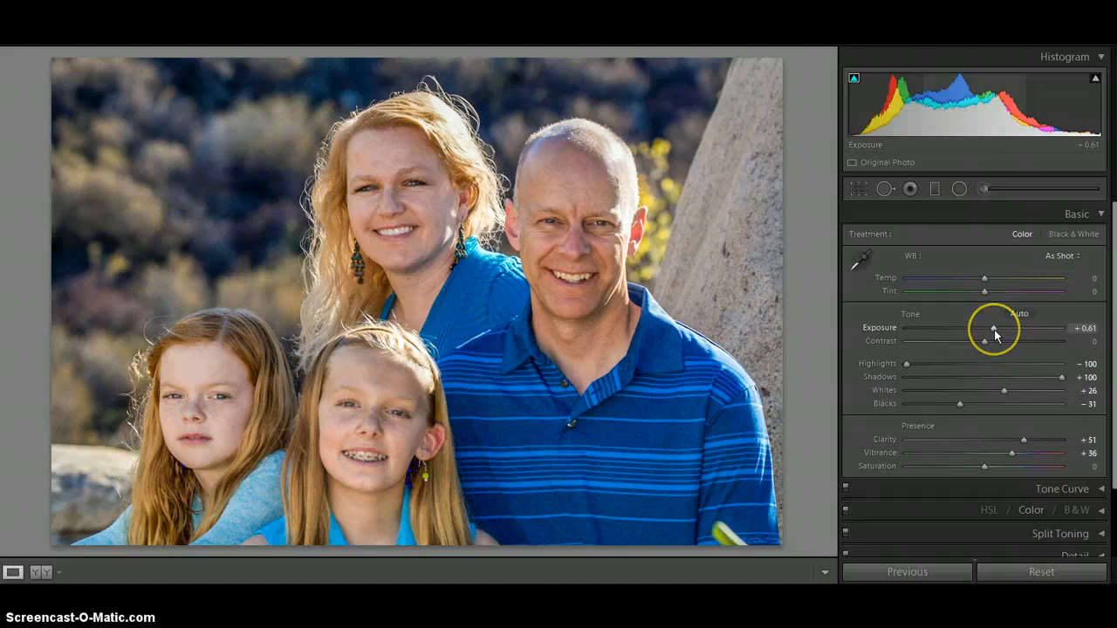
{"action": "left_click_drag", "start_coordinate": [997, 335], "coordinate": [996, 329]}
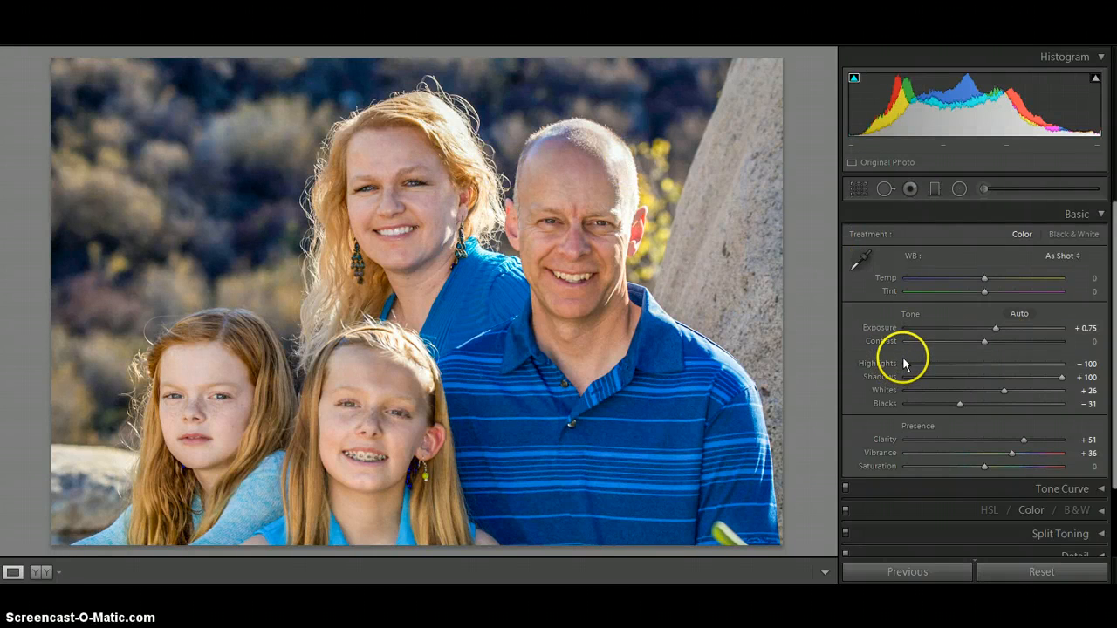
Step: Set the sharpening Amount to 79 and the Luminance noise reduction to 15
{"action": "scroll", "coordinate": [922, 330], "scroll_direction": "down", "scroll_amount": 2}
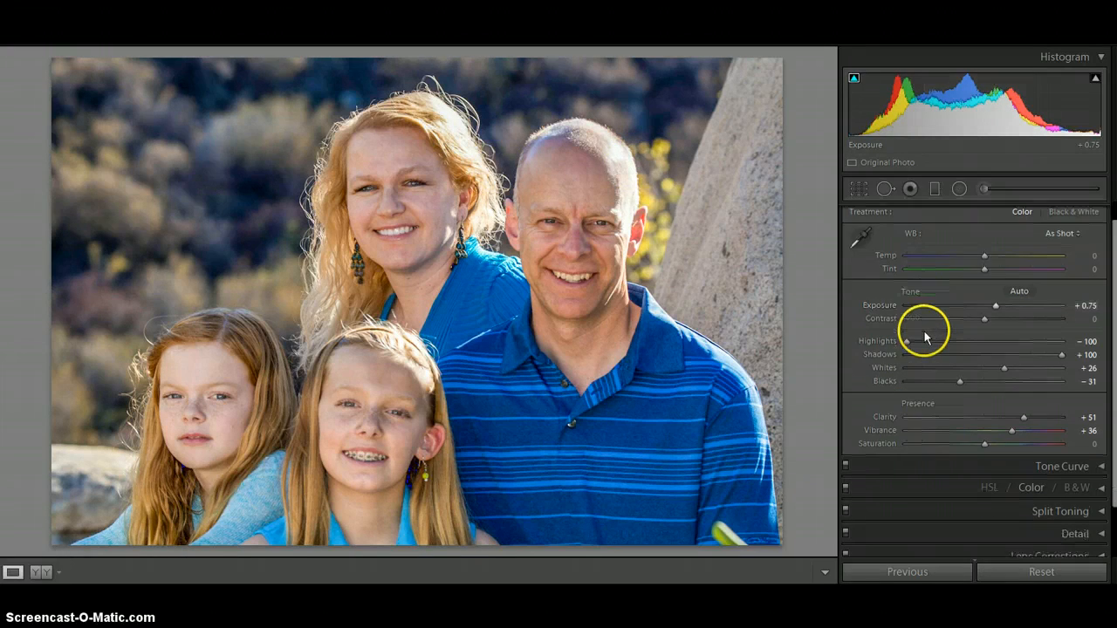
{"action": "scroll", "coordinate": [984, 331], "scroll_direction": "down", "scroll_amount": 1}
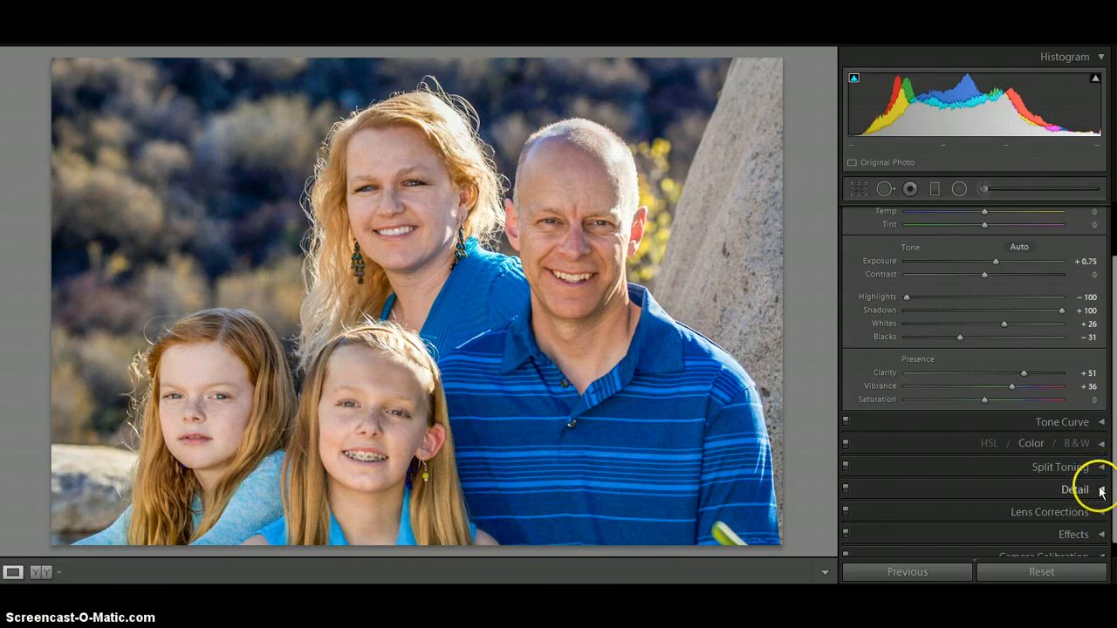
{"action": "left_click", "coordinate": [1093, 490]}
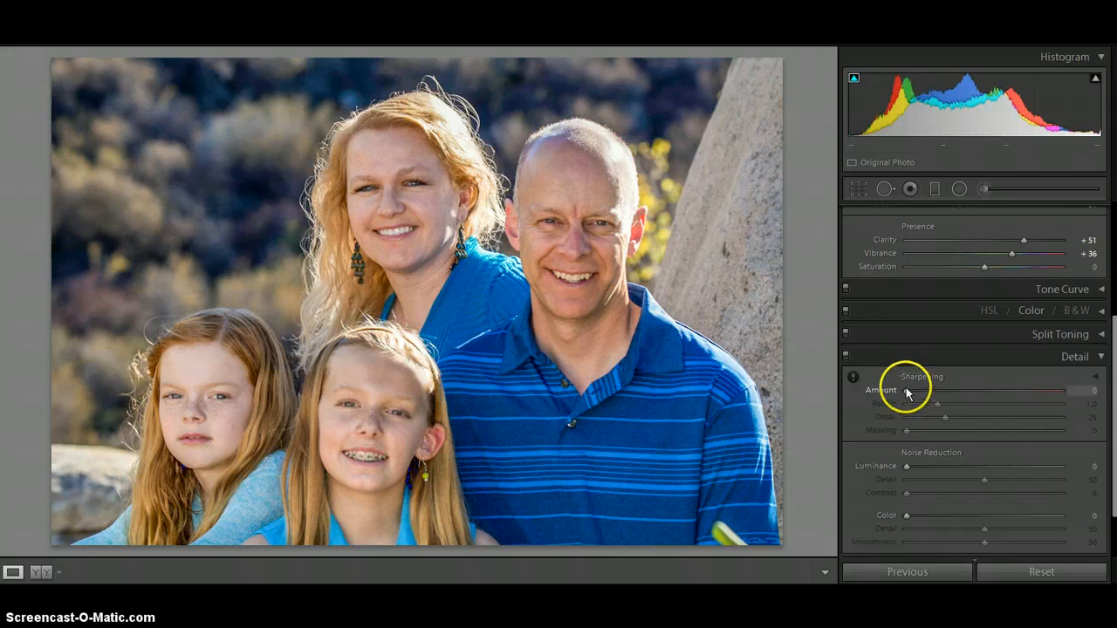
{"action": "left_click_drag", "start_coordinate": [907, 393], "coordinate": [990, 399]}
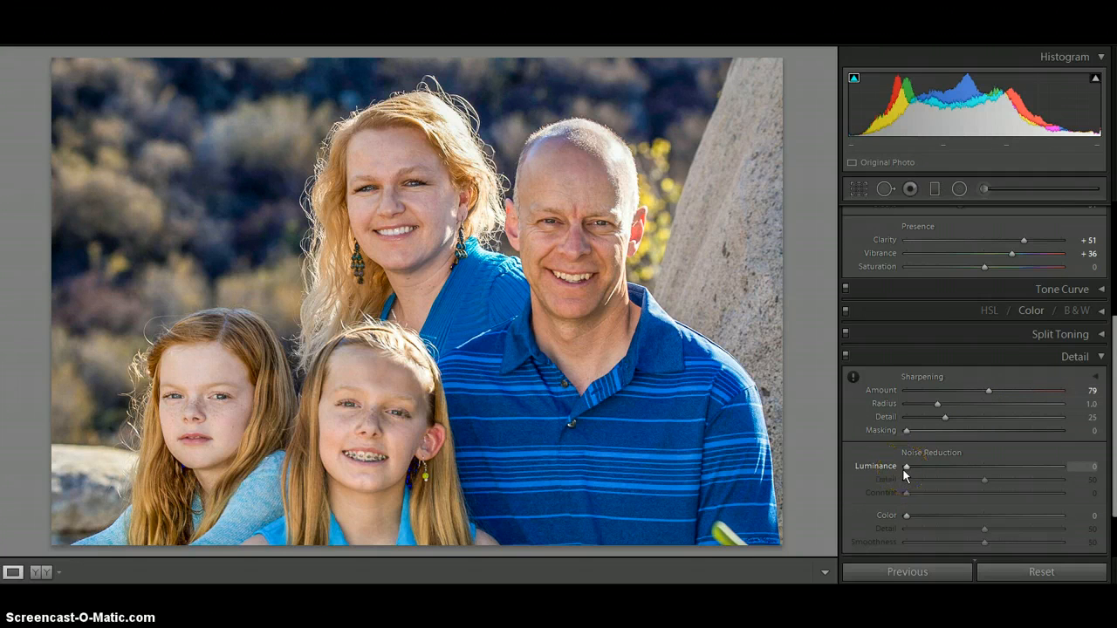
{"action": "left_click_drag", "start_coordinate": [905, 471], "coordinate": [967, 487]}
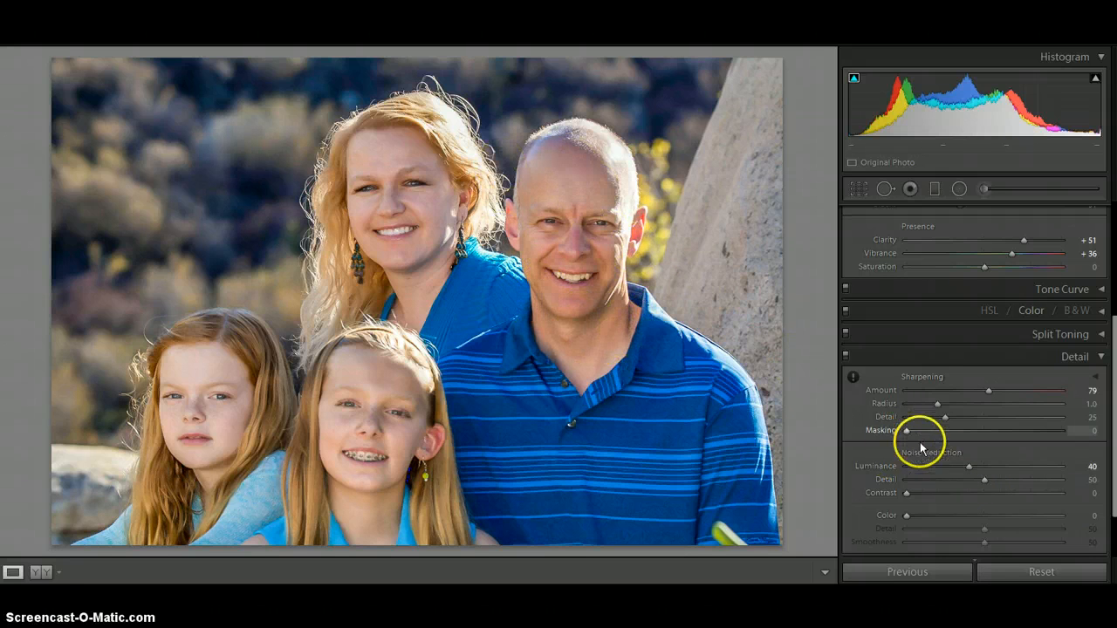
{"action": "left_click_drag", "start_coordinate": [972, 468], "coordinate": [932, 469]}
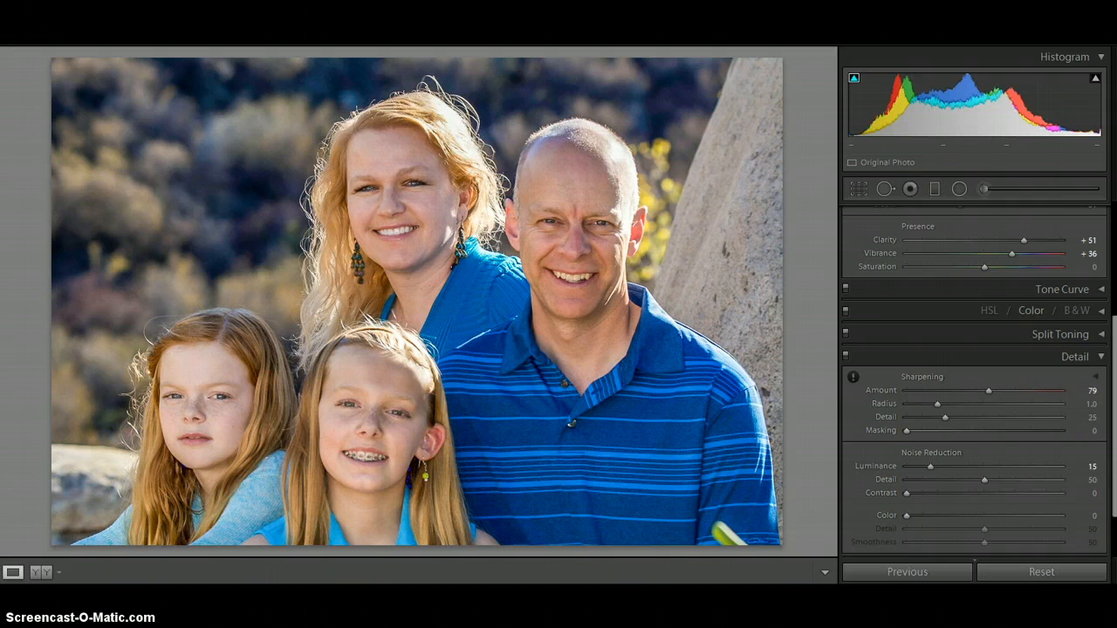
Step: Reset the sharpening Masking to 0 on the finished version and return to the photo being edited
{"action": "key", "text": "Right"}
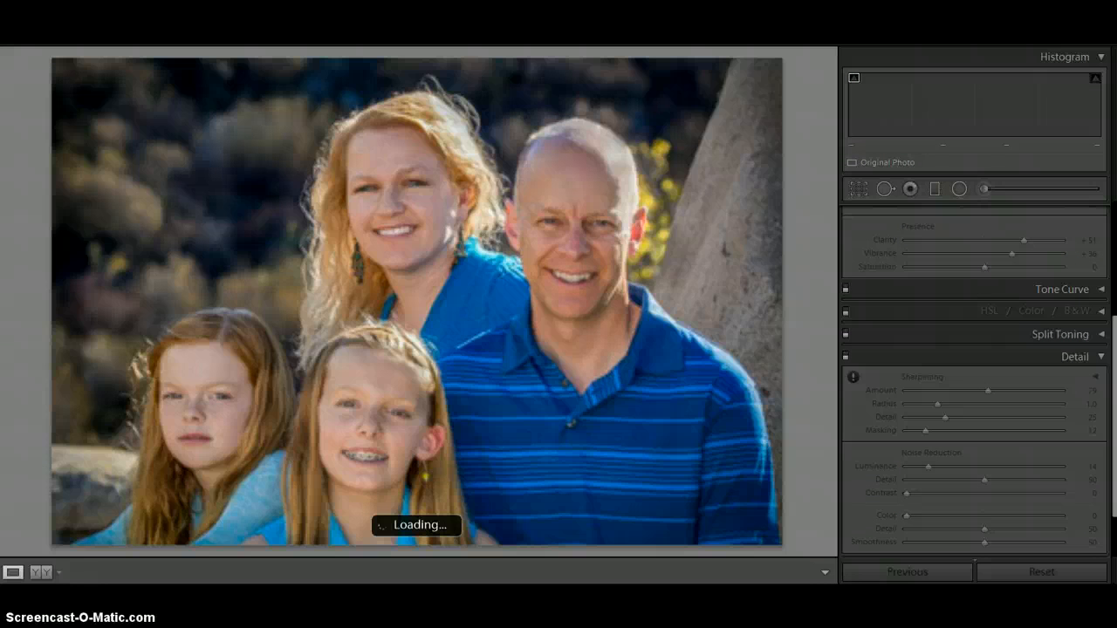
{"action": "double_click", "coordinate": [925, 432]}
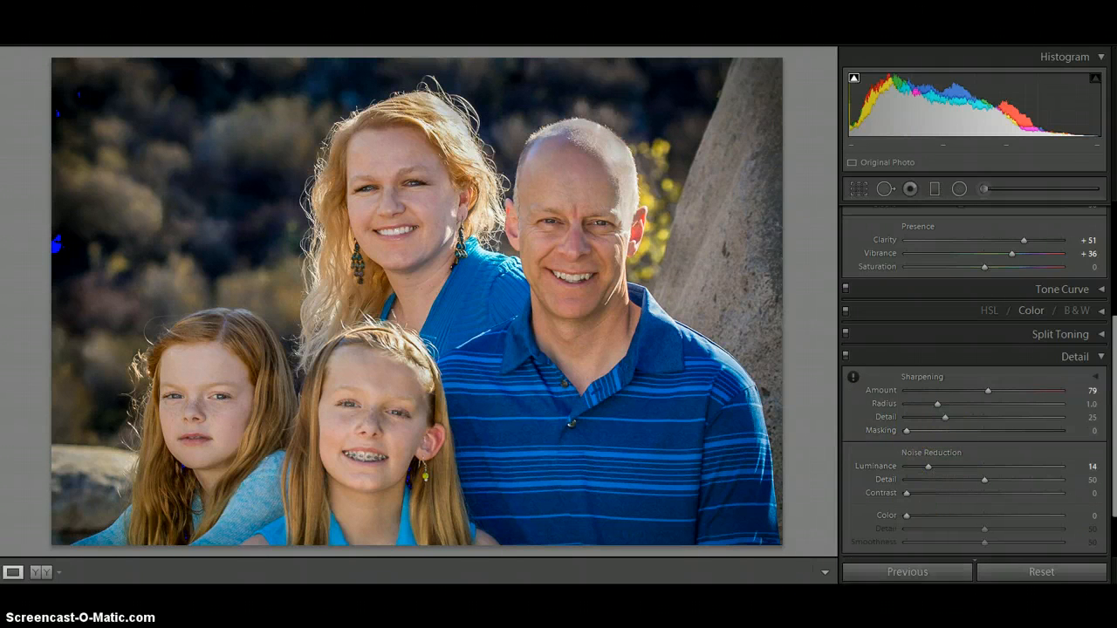
{"action": "key", "text": "Right"}
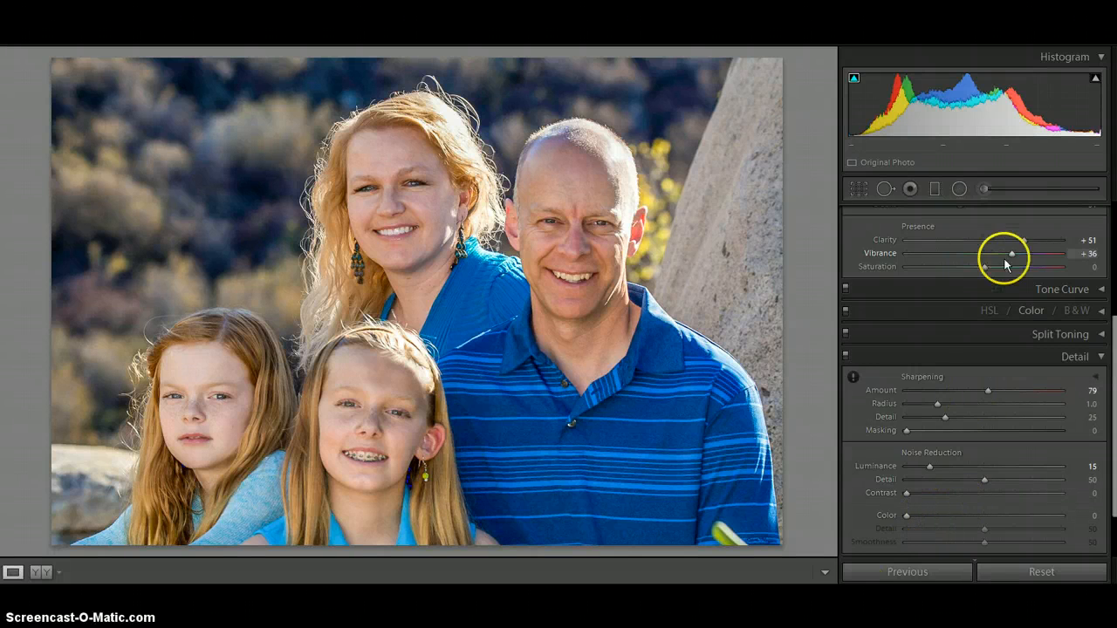
Step: Collapse the Detail and Basic adjustment sections
{"action": "scroll", "coordinate": [1095, 395], "scroll_direction": "down", "scroll_amount": 4}
{"action": "scroll", "coordinate": [1093, 392], "scroll_direction": "up", "scroll_amount": 3}
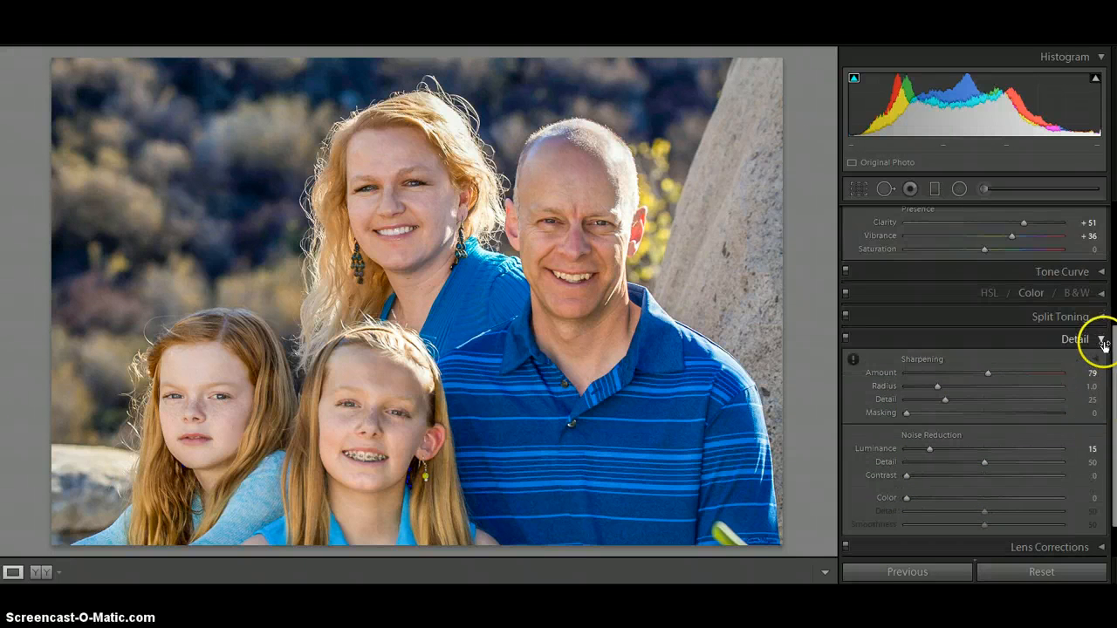
{"action": "left_click", "coordinate": [1102, 340]}
{"action": "scroll", "coordinate": [1090, 357], "scroll_direction": "up", "scroll_amount": 3}
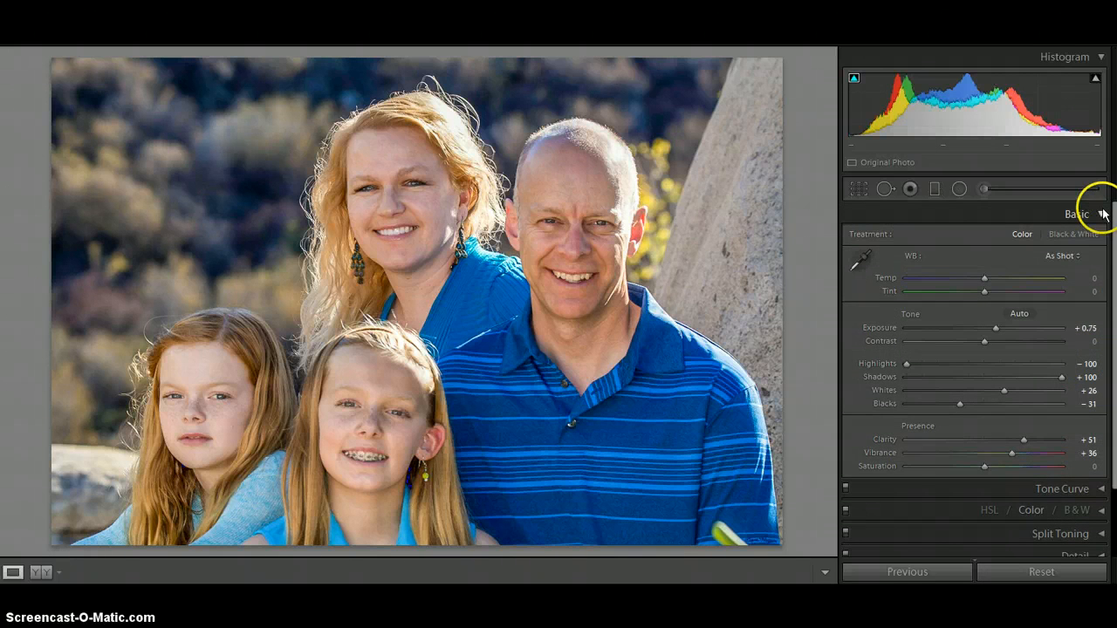
{"action": "left_click", "coordinate": [1103, 214]}
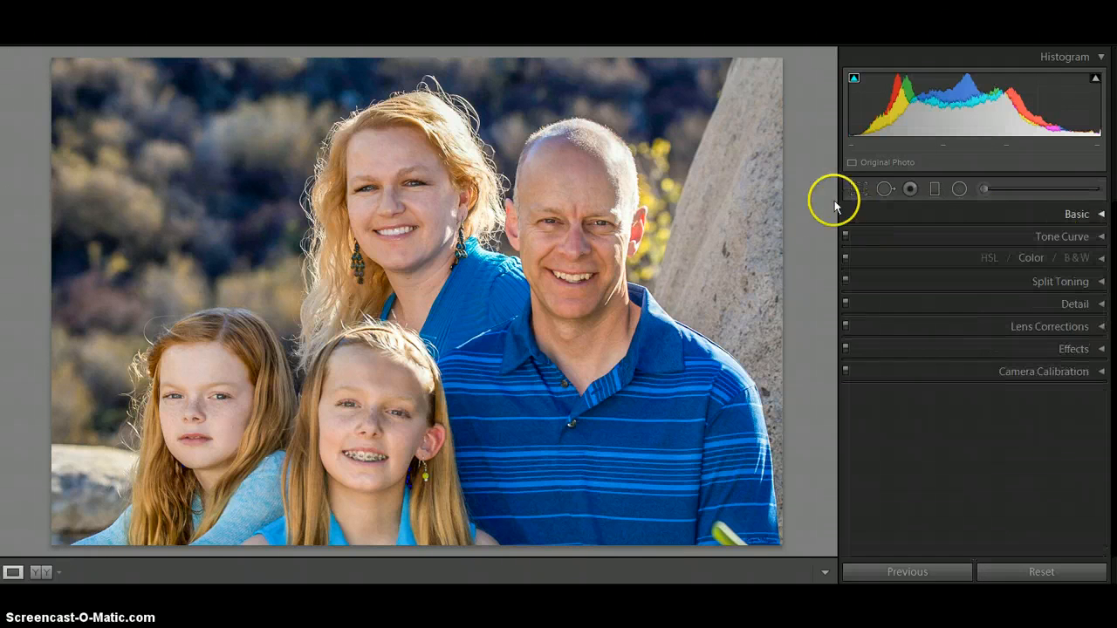
Step: Heal the bright spot on top of the man's head with a size 76 brush, sampling his forehead, at opacity 32
{"action": "left_click", "coordinate": [883, 187]}
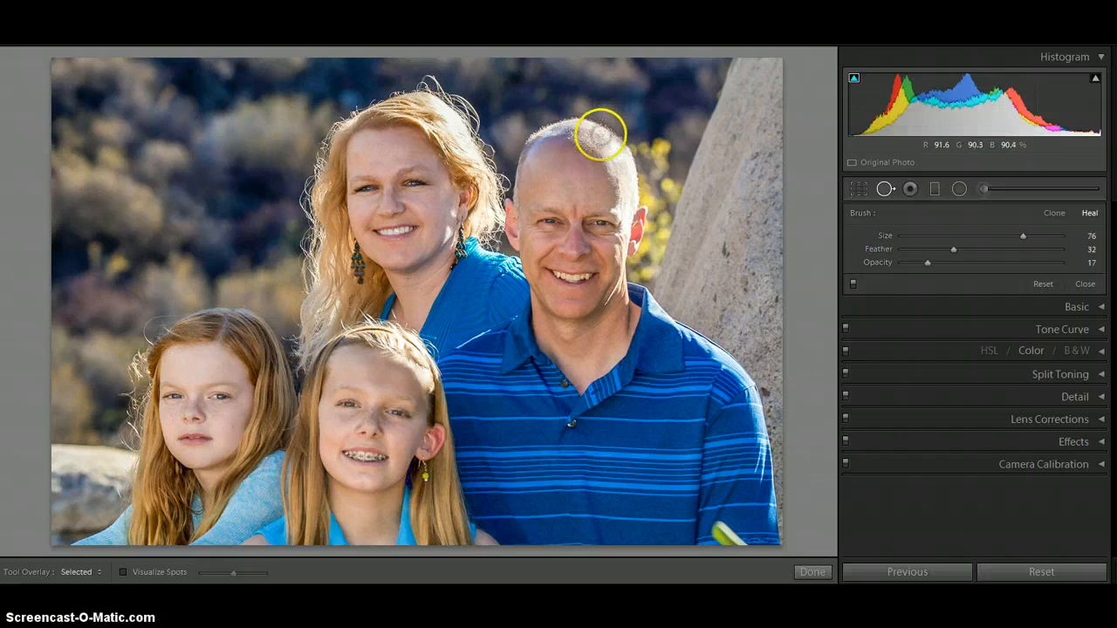
{"action": "mouse_move", "coordinate": [596, 133]}
{"action": "left_mouse_down"}
{"action": "mouse_move", "coordinate": [613, 157]}
{"action": "mouse_move", "coordinate": [701, 180]}
{"action": "mouse_move", "coordinate": [580, 187]}
{"action": "left_mouse_up"}
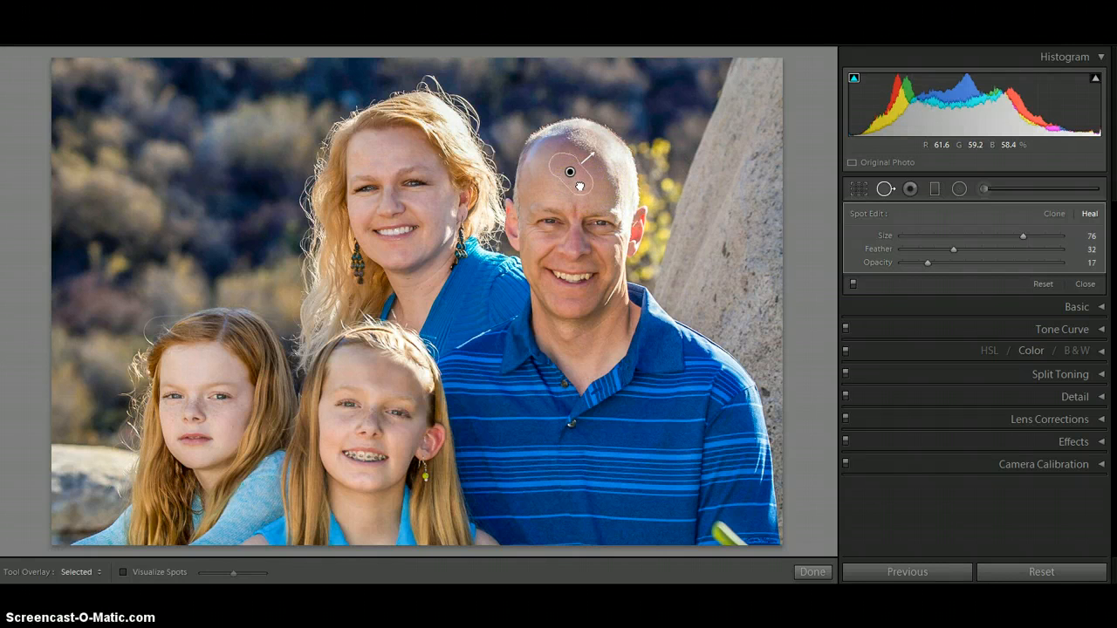
{"action": "left_click", "coordinate": [587, 188]}
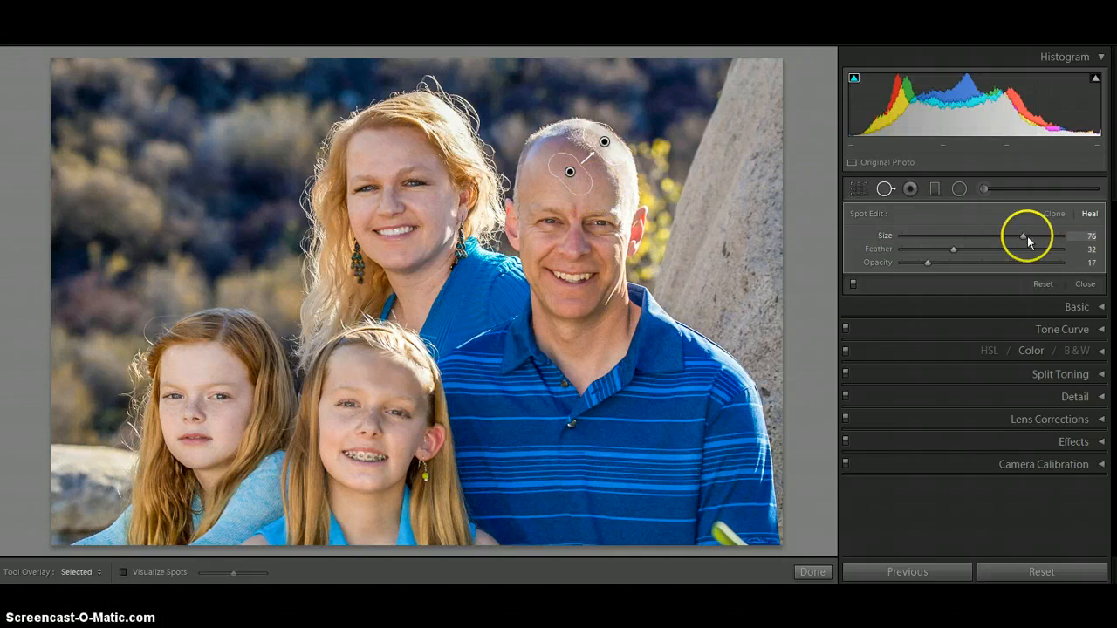
{"action": "left_click_drag", "start_coordinate": [926, 268], "coordinate": [951, 275]}
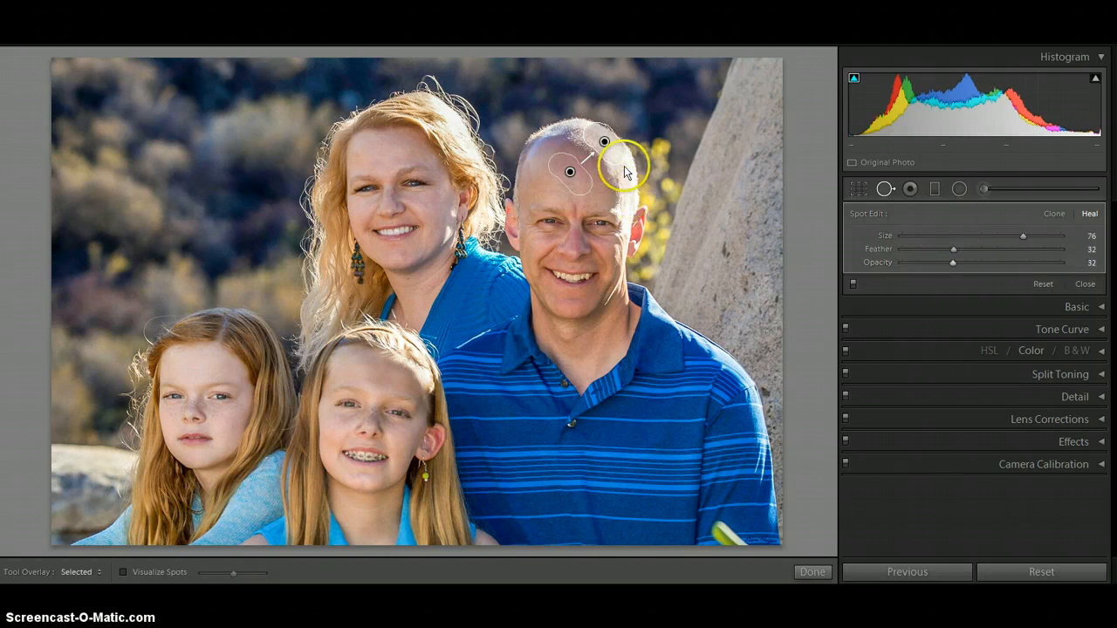
Step: Set the healing opacity to 18 and heal the bright side of the man's head, sampling his forehead
{"action": "left_click_drag", "start_coordinate": [954, 270], "coordinate": [928, 270]}
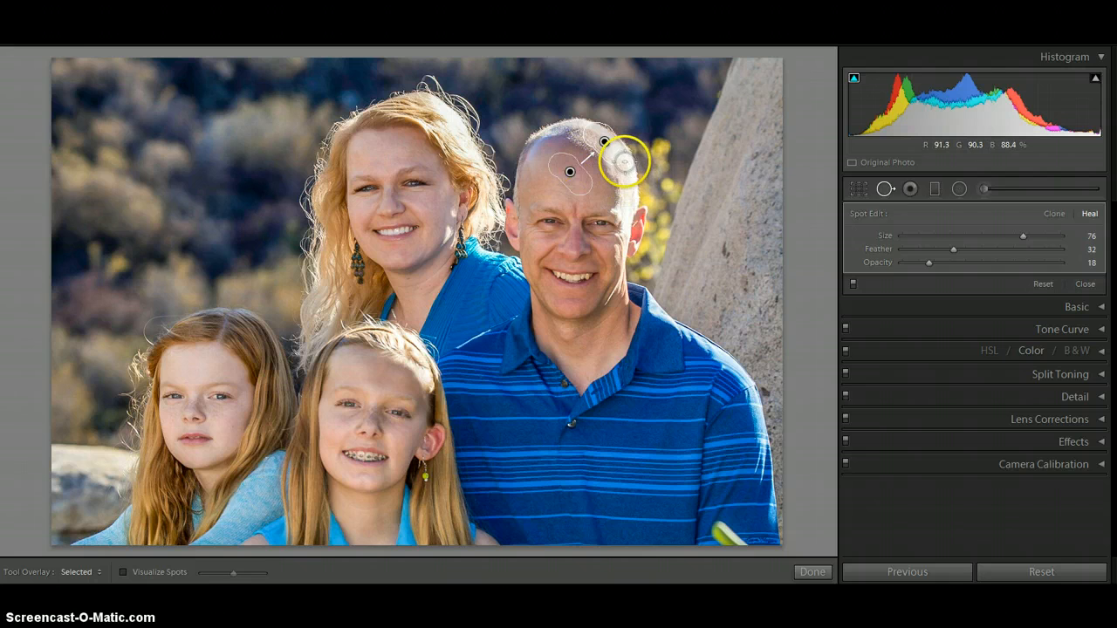
{"action": "left_click_drag", "start_coordinate": [624, 161], "coordinate": [626, 192]}
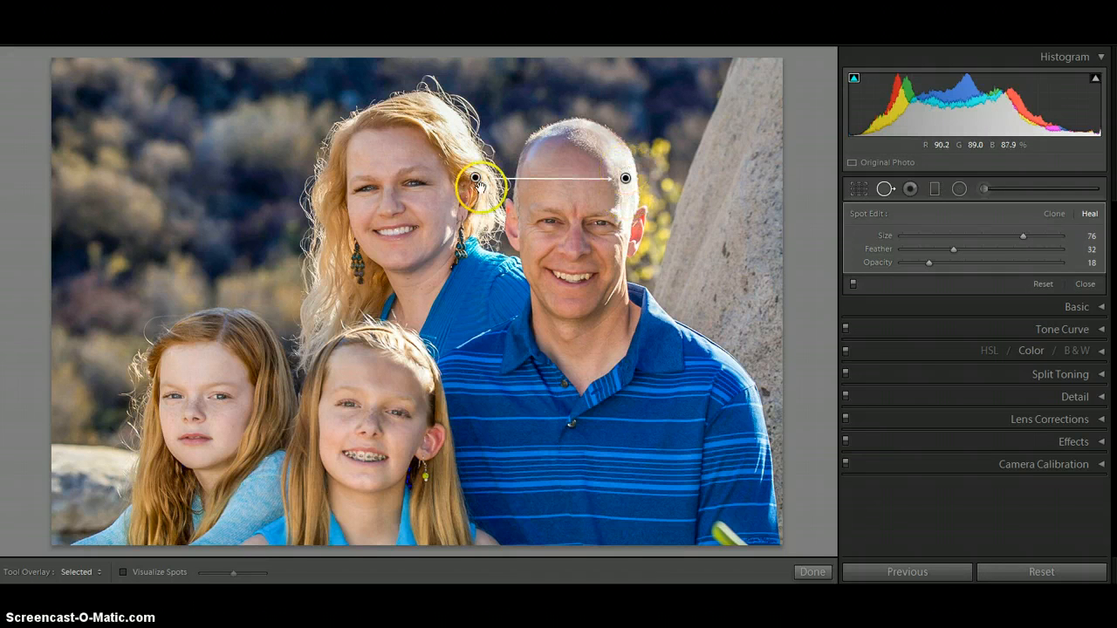
{"action": "left_click_drag", "start_coordinate": [478, 184], "coordinate": [583, 198]}
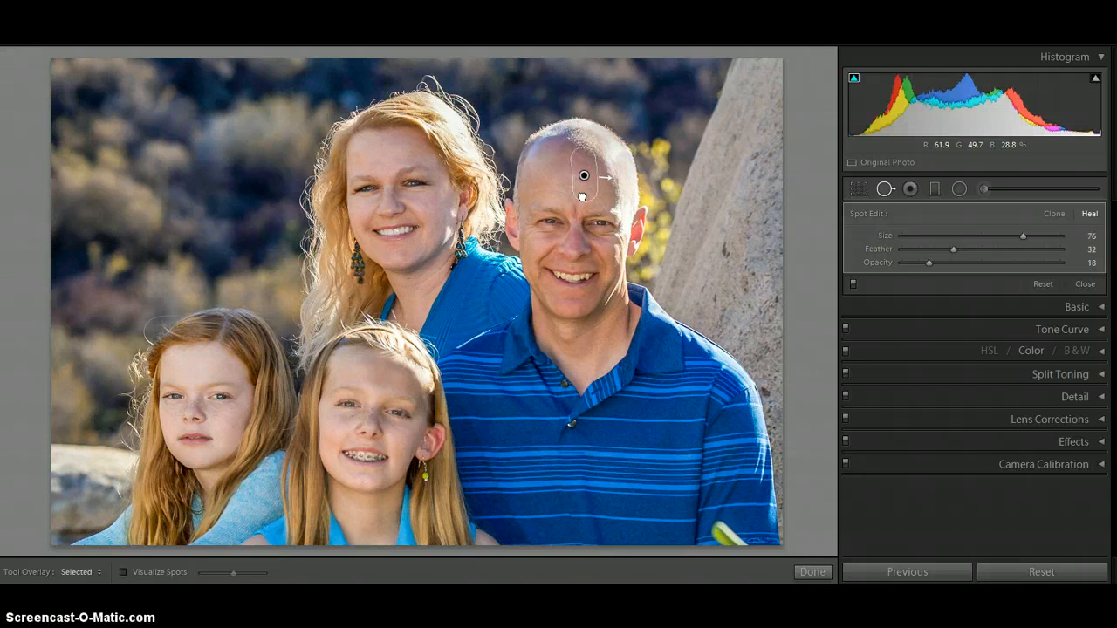
{"action": "left_click_drag", "start_coordinate": [582, 197], "coordinate": [583, 198]}
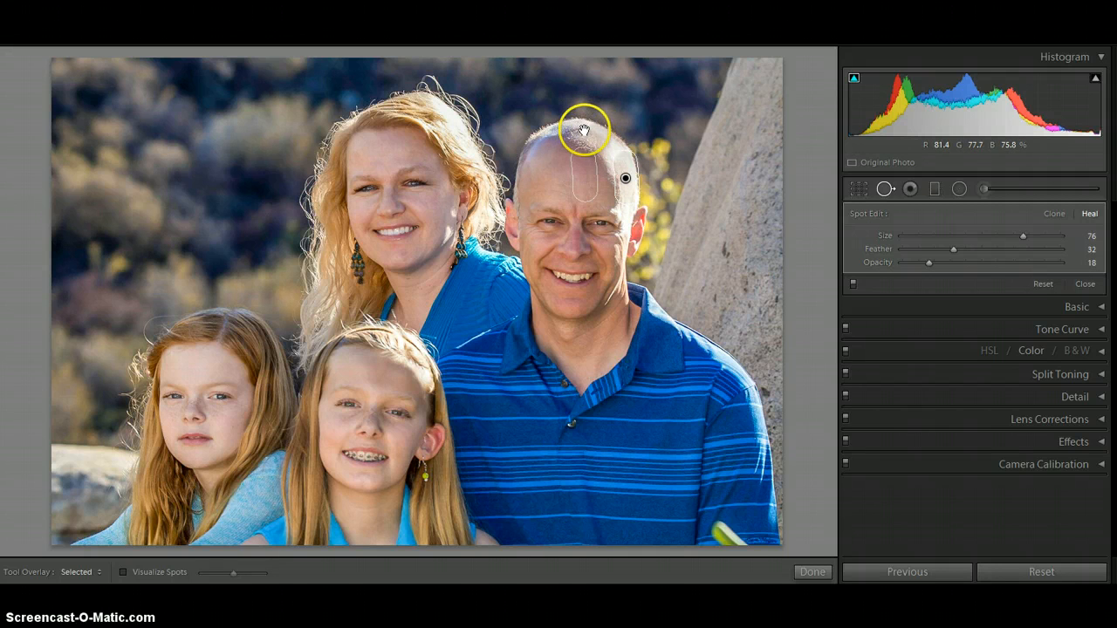
Step: Delete the selected healing spot and heal the bright front of the man's scalp at opacity 18, sampling the forehead below it
{"action": "key", "text": "Delete"}
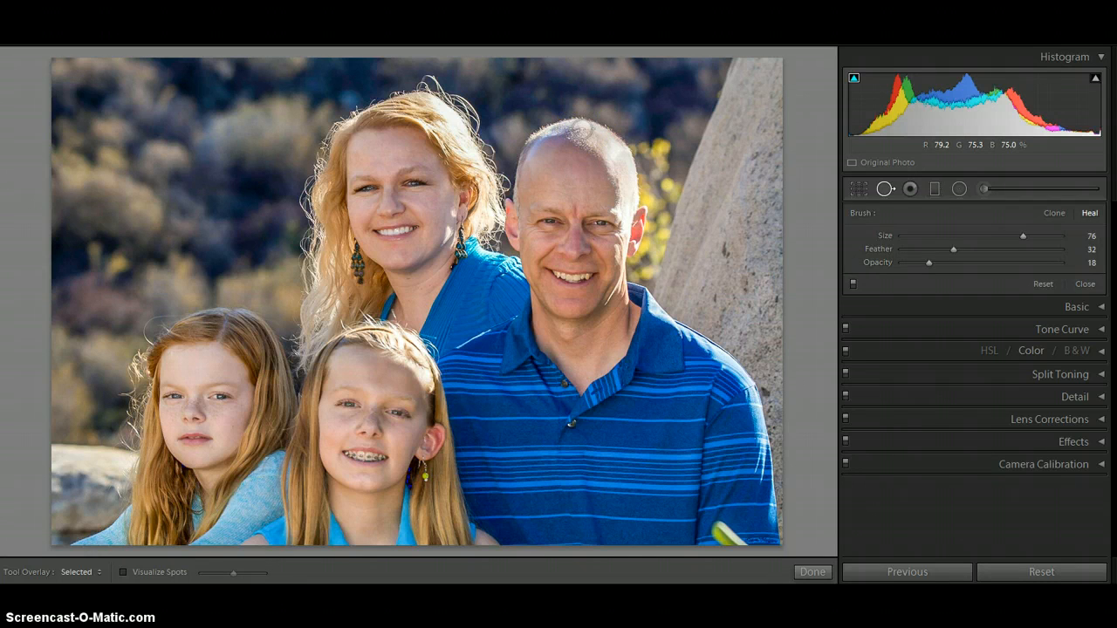
{"action": "left_click", "coordinate": [576, 129]}
{"action": "left_click_drag", "start_coordinate": [561, 133], "coordinate": [541, 142]}
{"action": "mouse_move", "coordinate": [634, 166]}
{"action": "left_mouse_down"}
{"action": "mouse_move", "coordinate": [487, 201]}
{"action": "mouse_move", "coordinate": [496, 208]}
{"action": "mouse_move", "coordinate": [572, 178]}
{"action": "left_mouse_up"}
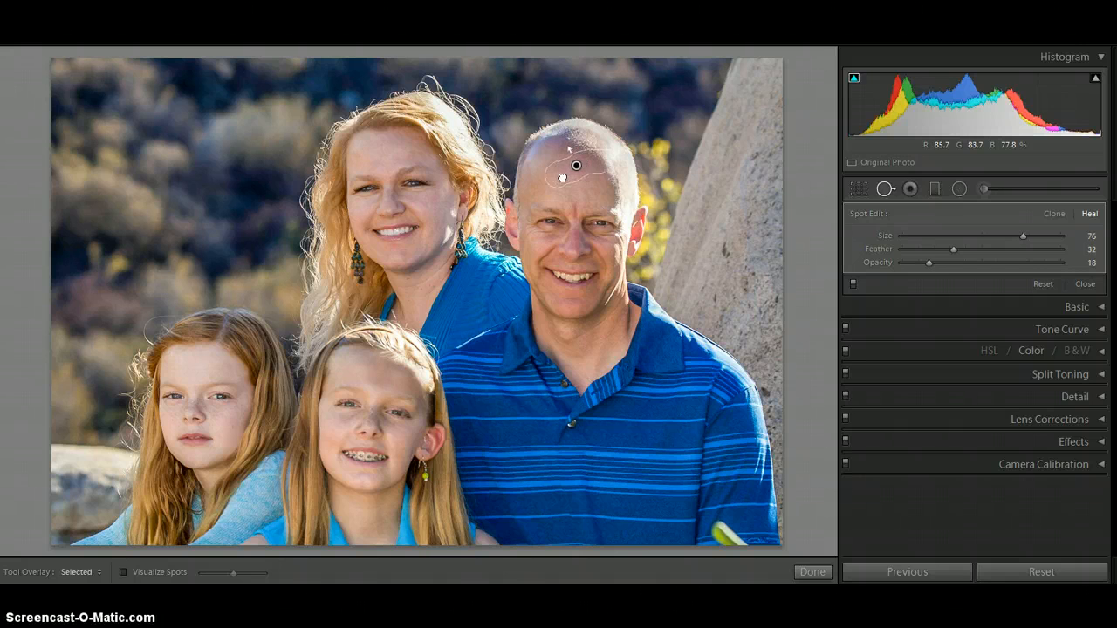
{"action": "left_click_drag", "start_coordinate": [560, 179], "coordinate": [558, 182]}
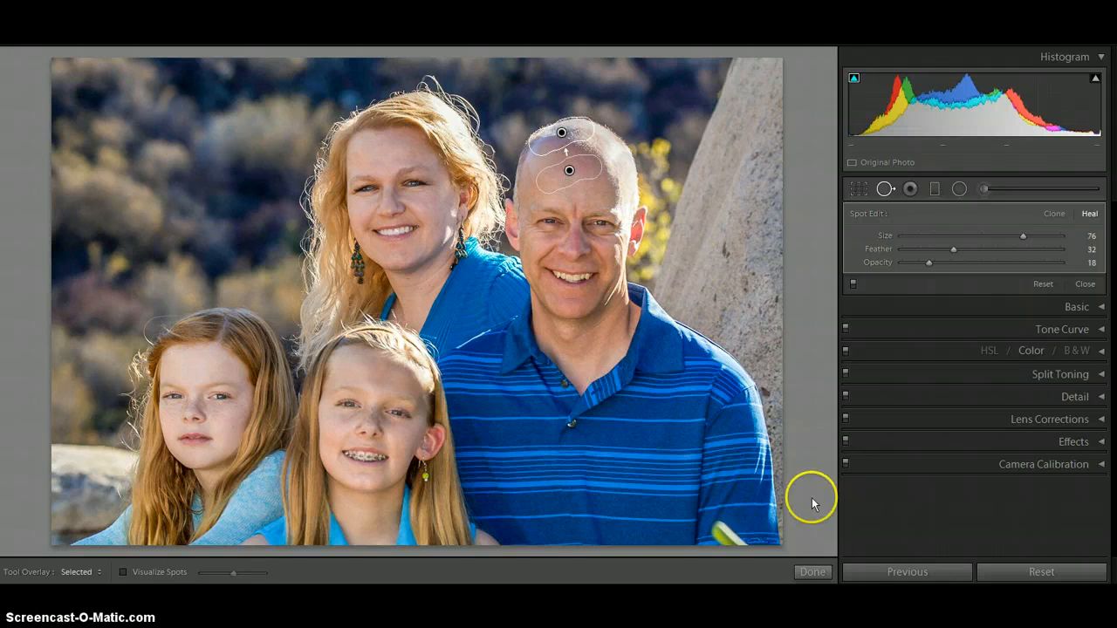
{"action": "left_click", "coordinate": [811, 569]}
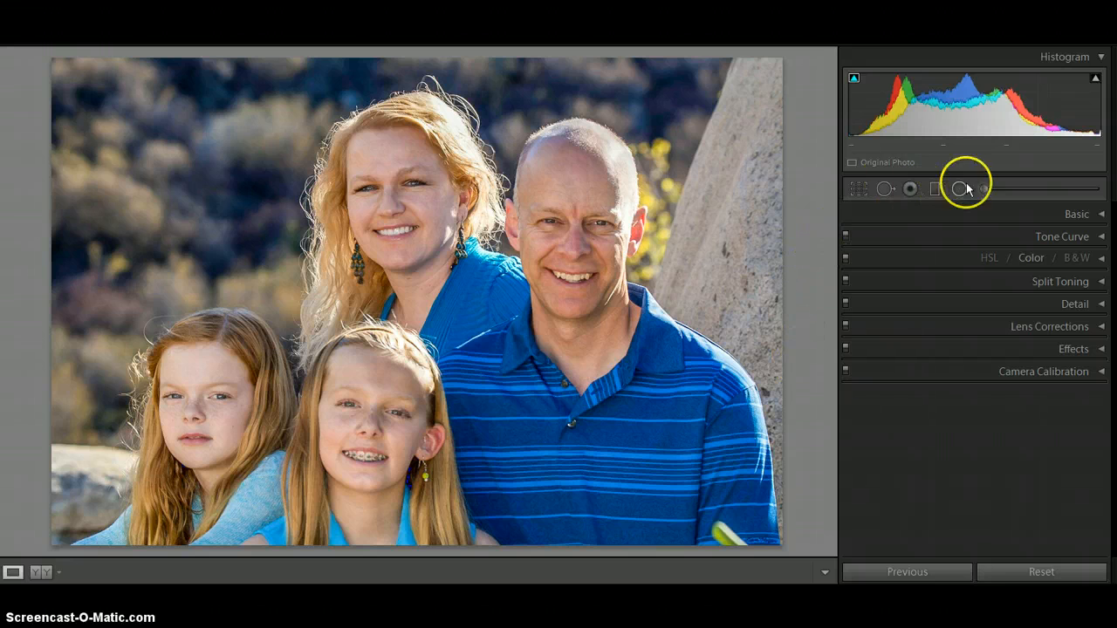
Step: Compare the photo with the spot removal edits switched off and on
{"action": "left_click", "coordinate": [885, 188]}
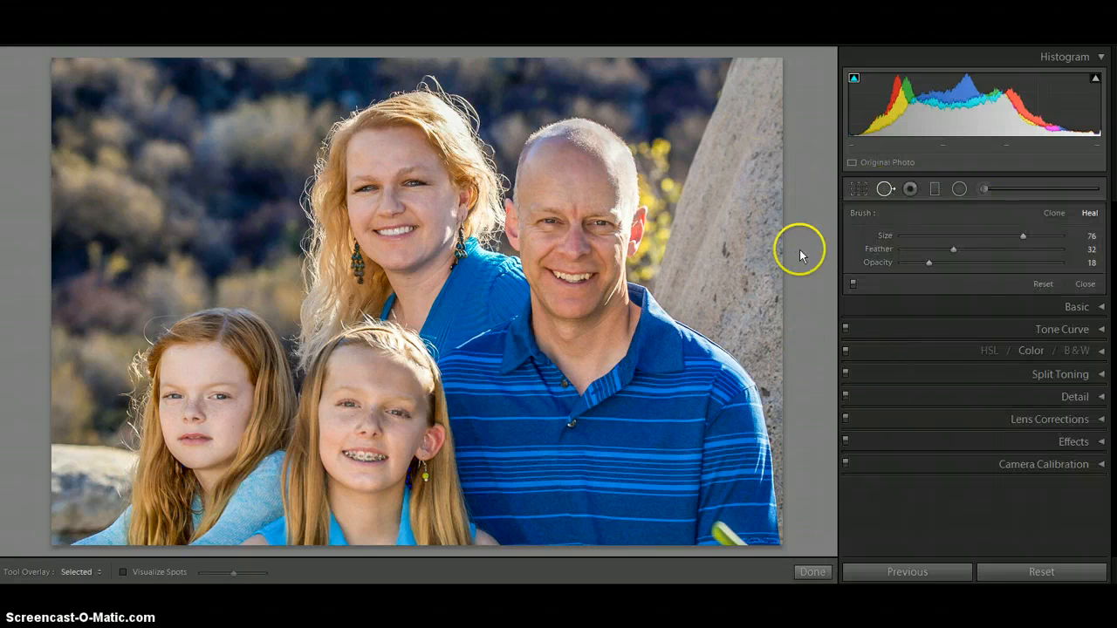
{"action": "left_click", "coordinate": [854, 287]}
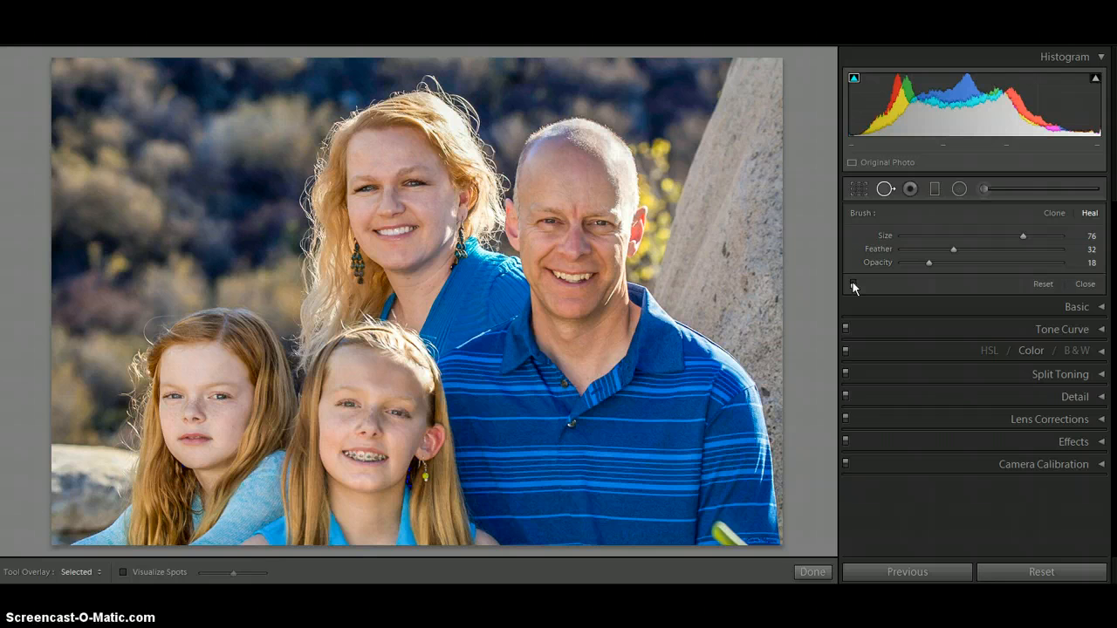
{"action": "left_click", "coordinate": [853, 286]}
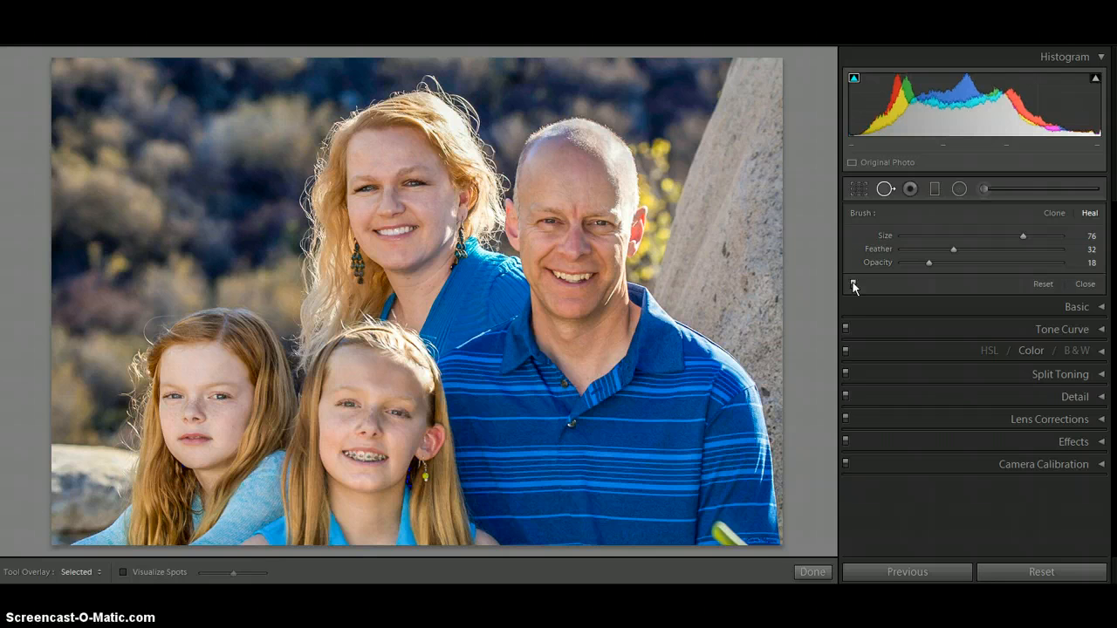
{"action": "left_click", "coordinate": [853, 287]}
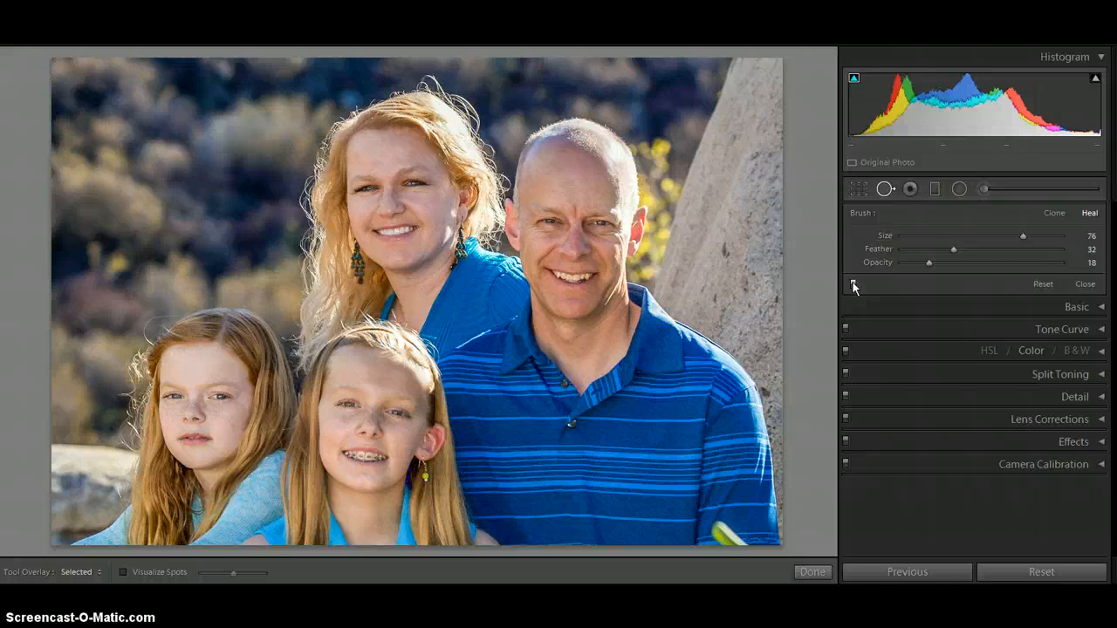
{"action": "left_click", "coordinate": [853, 286]}
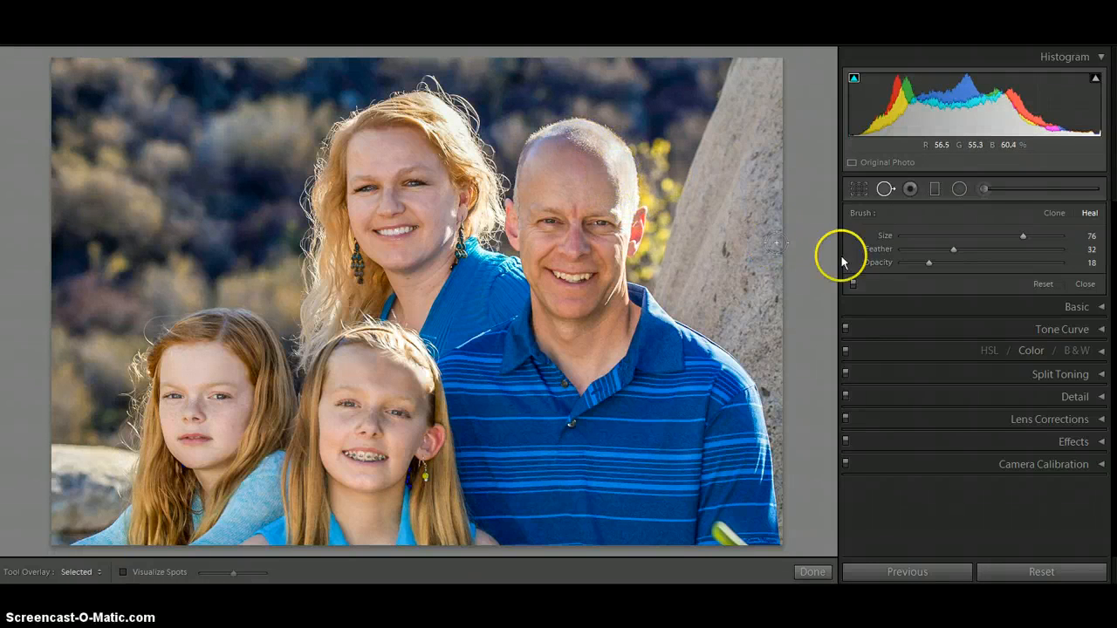
Step: Clone out the green leaf at the bottom of the man's sleeve with a size 77 brush at opacity 100, sampling the sleeve above
{"action": "left_click", "coordinate": [1051, 213]}
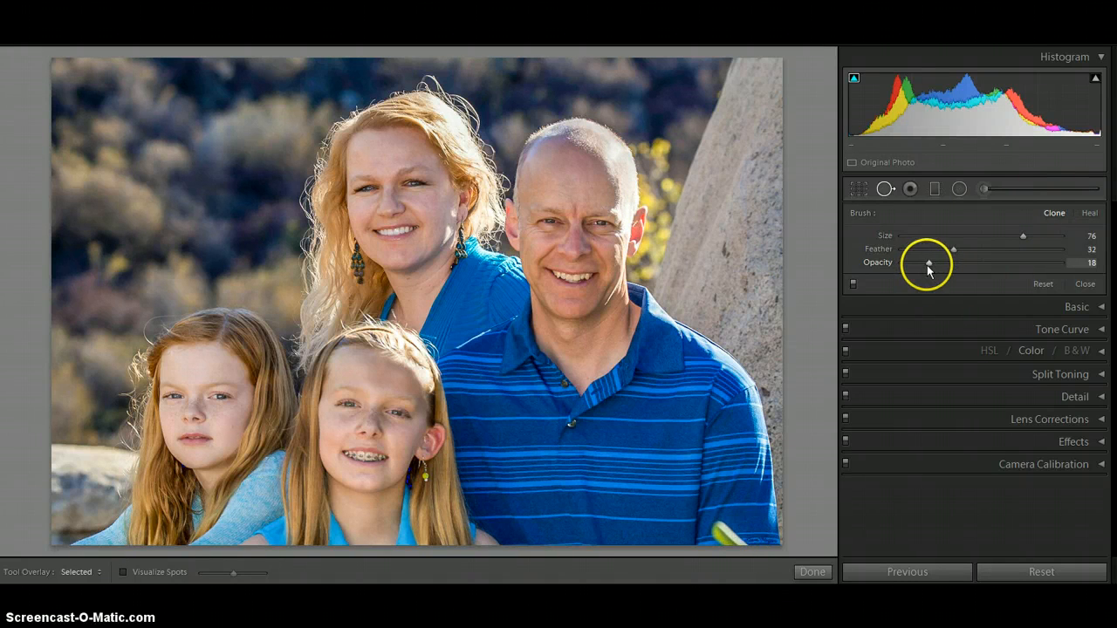
{"action": "left_click_drag", "start_coordinate": [929, 264], "coordinate": [1089, 272]}
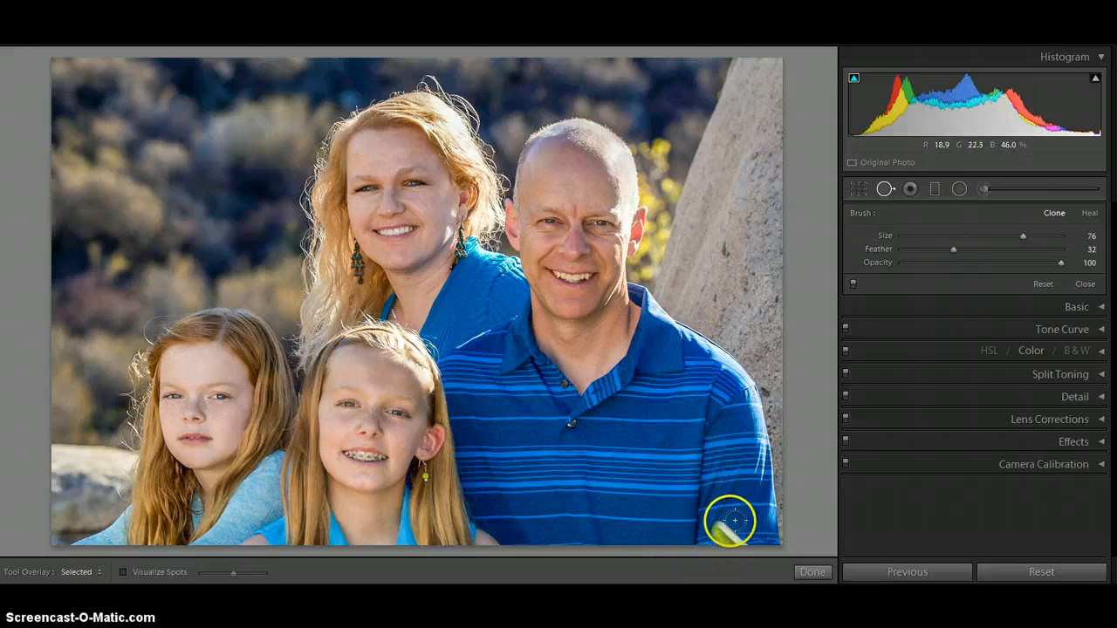
{"action": "key", "text": "bracketright"}
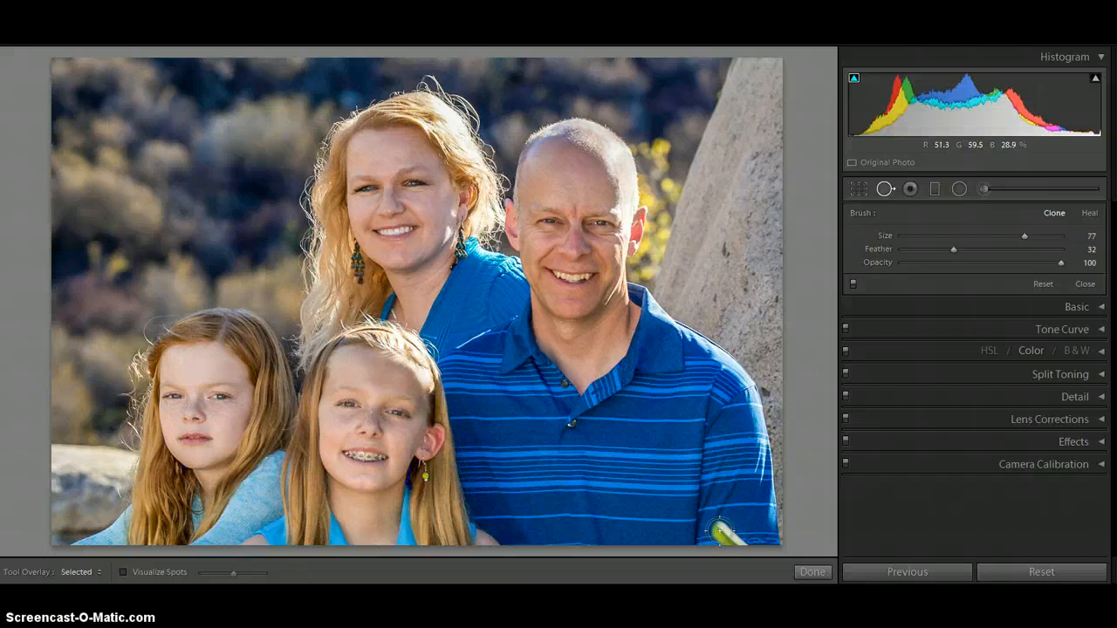
{"action": "mouse_move", "coordinate": [721, 531]}
{"action": "left_mouse_down"}
{"action": "mouse_move", "coordinate": [735, 543]}
{"action": "mouse_move", "coordinate": [726, 532]}
{"action": "left_mouse_up"}
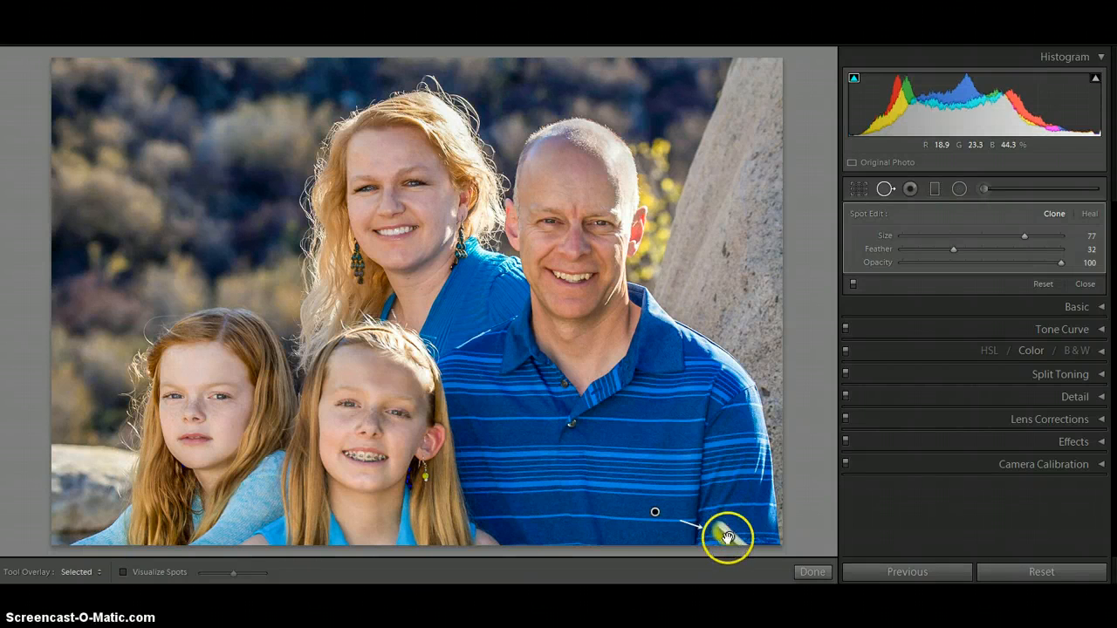
{"action": "left_click_drag", "start_coordinate": [654, 512], "coordinate": [727, 443]}
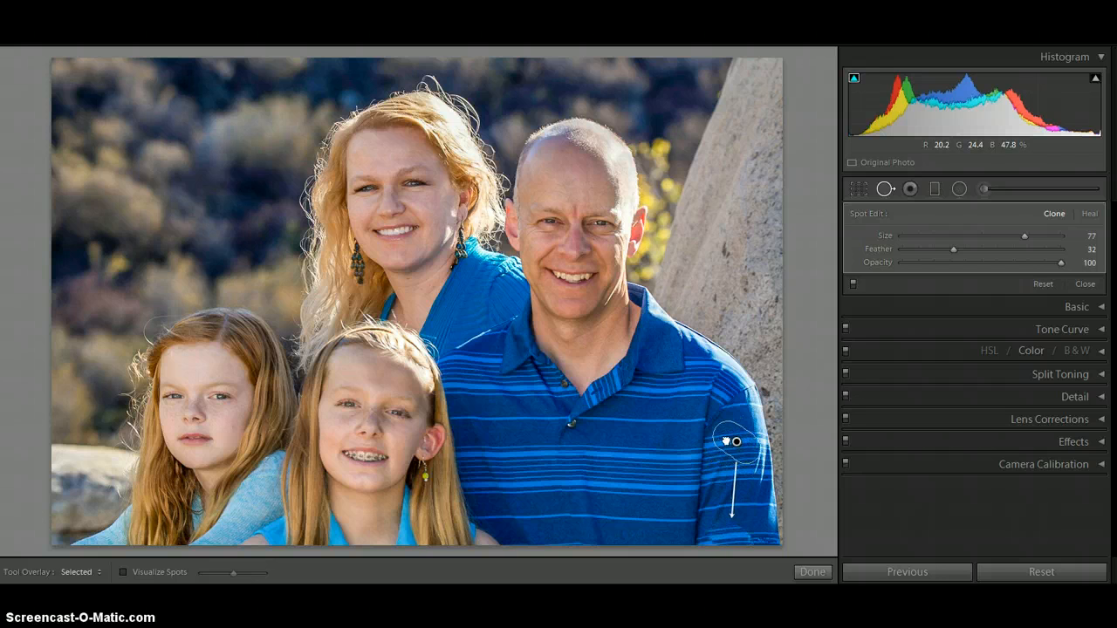
{"action": "left_click_drag", "start_coordinate": [726, 440], "coordinate": [724, 436]}
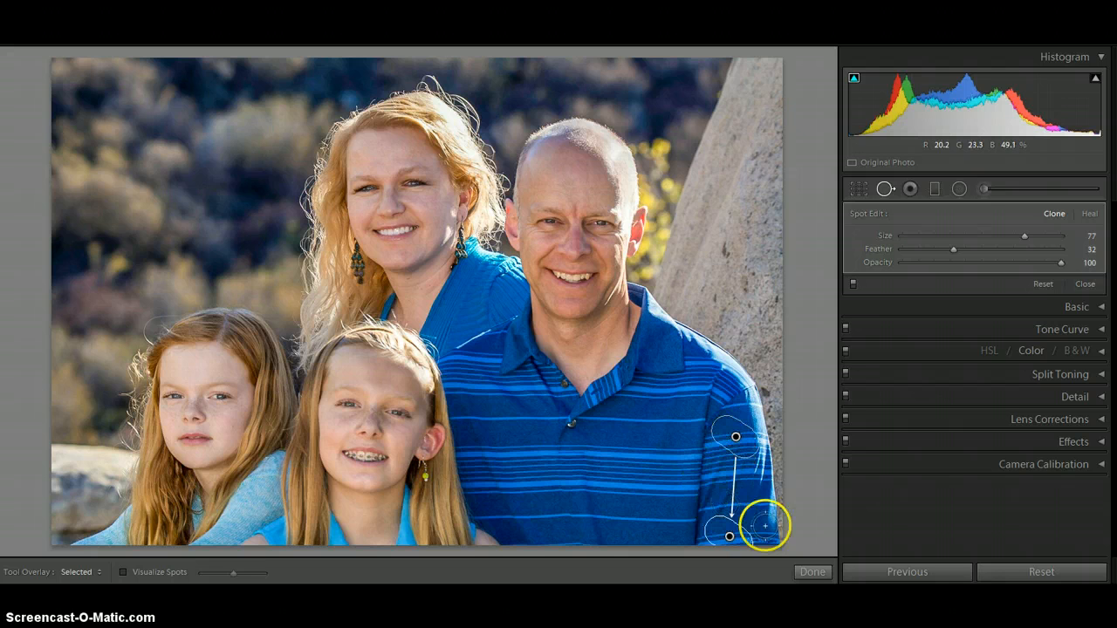
{"action": "left_click", "coordinate": [811, 573]}
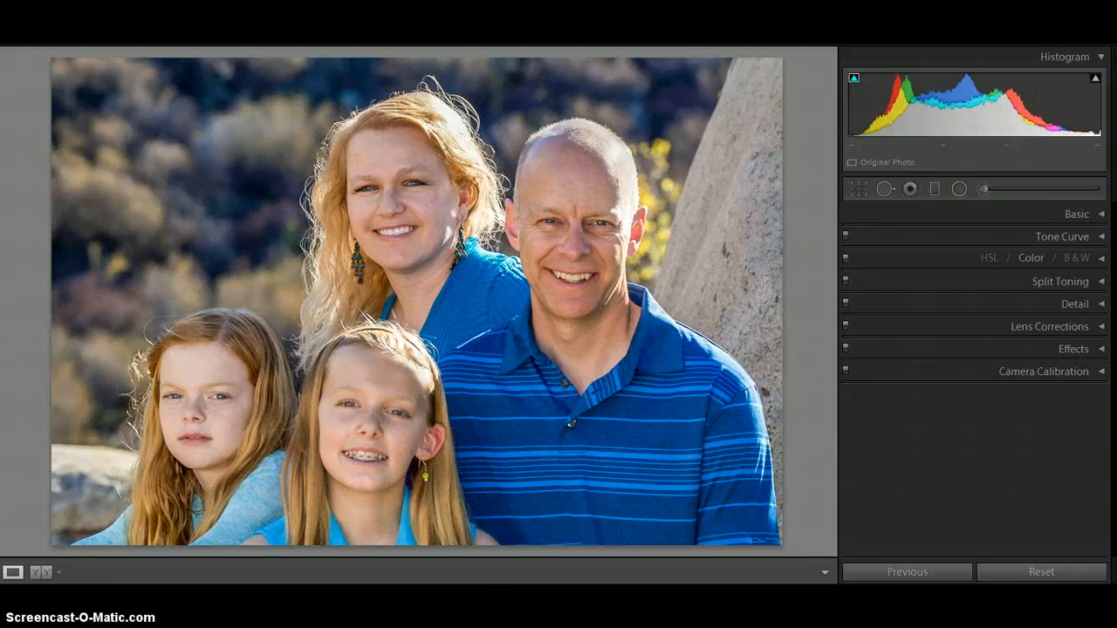
Step: Examine the adjustment brush settings on the man's head in the finished version, and return to the photo being edited
{"action": "key", "text": "Right"}
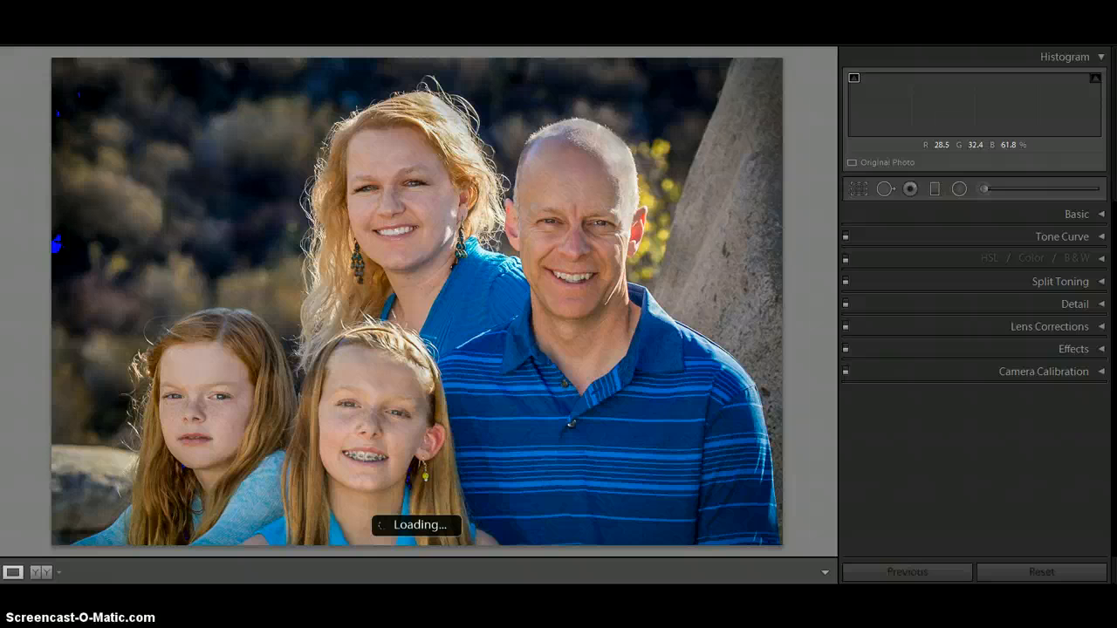
{"action": "left_click", "coordinate": [982, 188]}
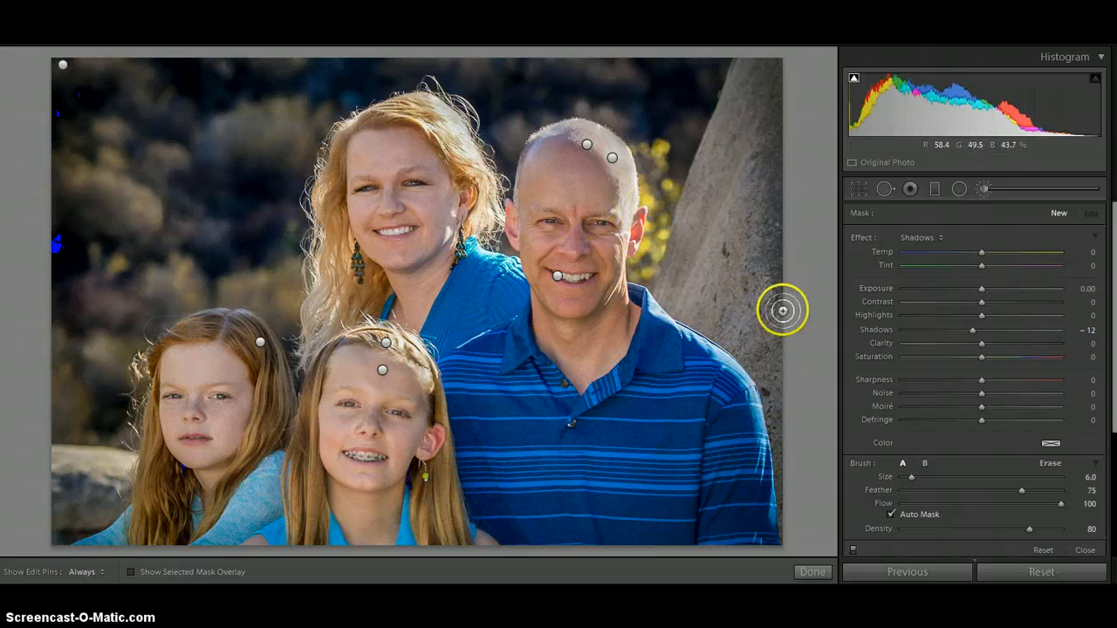
{"action": "left_click", "coordinate": [584, 145]}
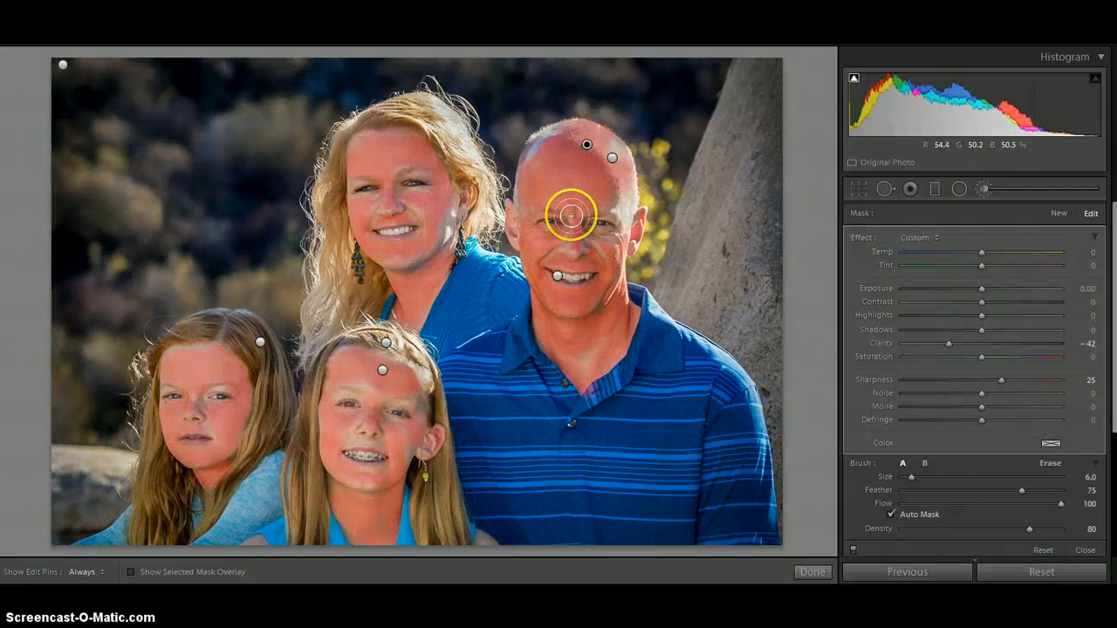
{"action": "left_click", "coordinate": [613, 160]}
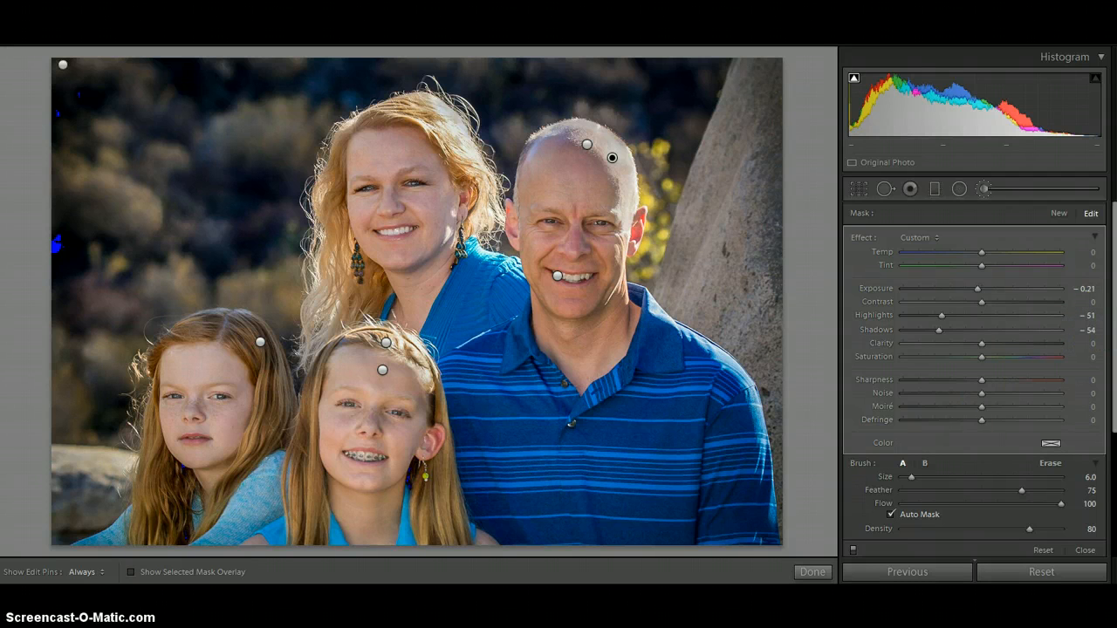
{"action": "key", "text": "Left"}
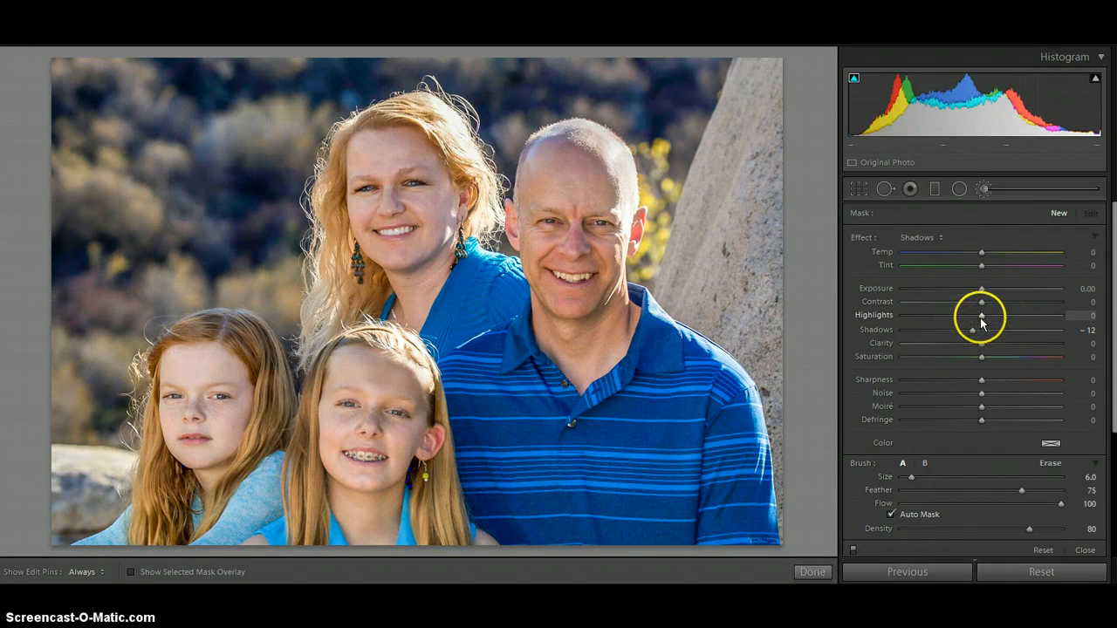
Step: Set the new adjustment brush mask to Exposure -0.21, Highlights -51 and Shadows -54, matching the finished version
{"action": "left_click_drag", "start_coordinate": [981, 319], "coordinate": [940, 320]}
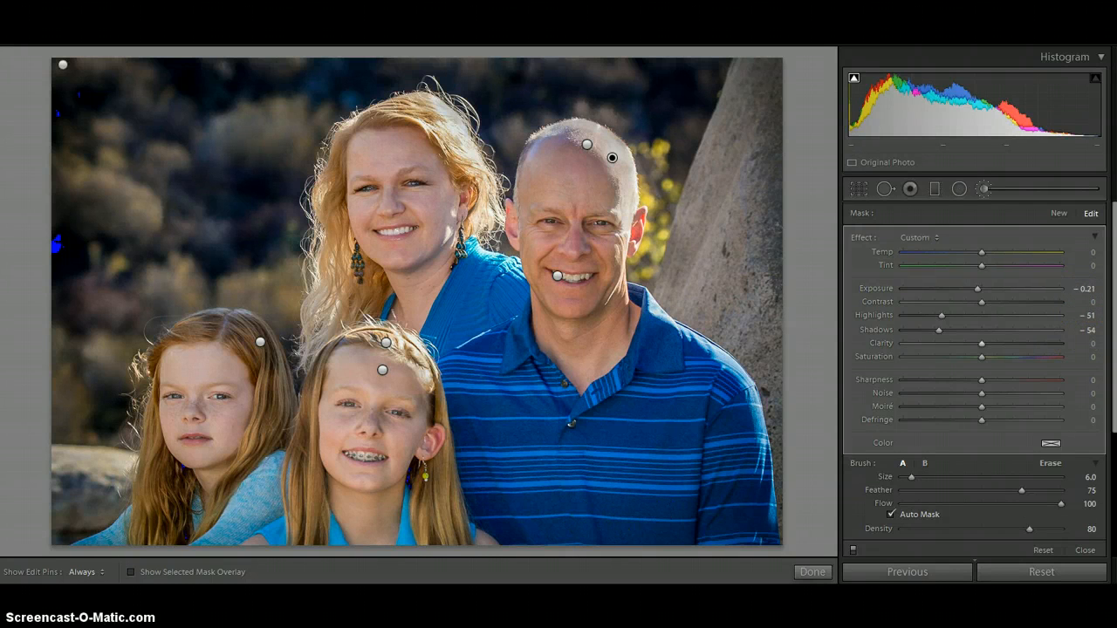
{"action": "key", "text": "Right"}
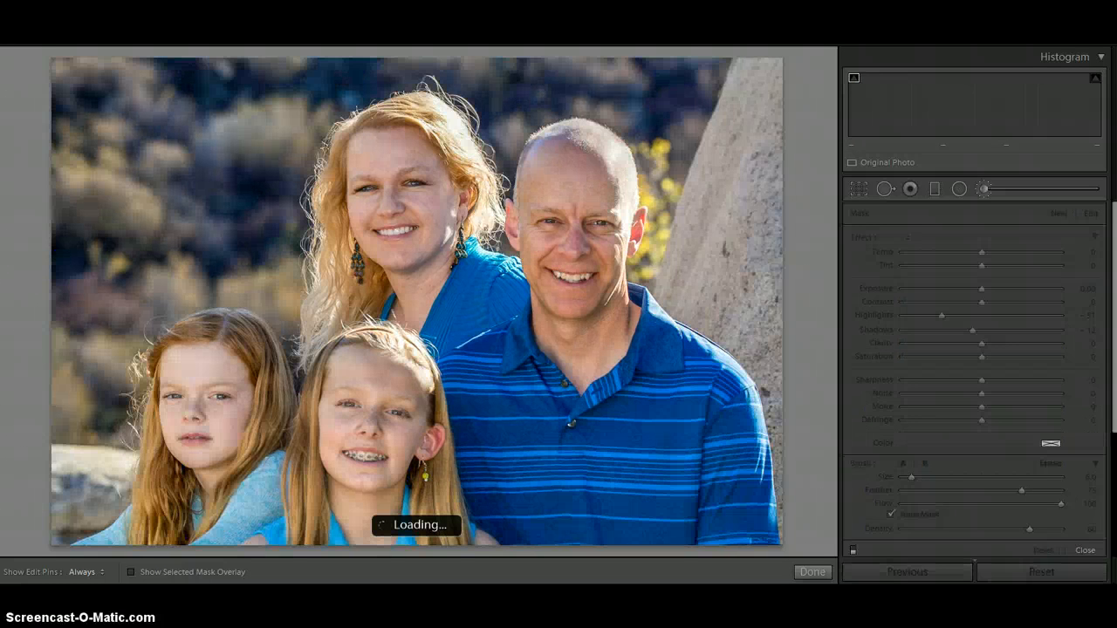
{"action": "left_click", "coordinate": [1088, 292]}
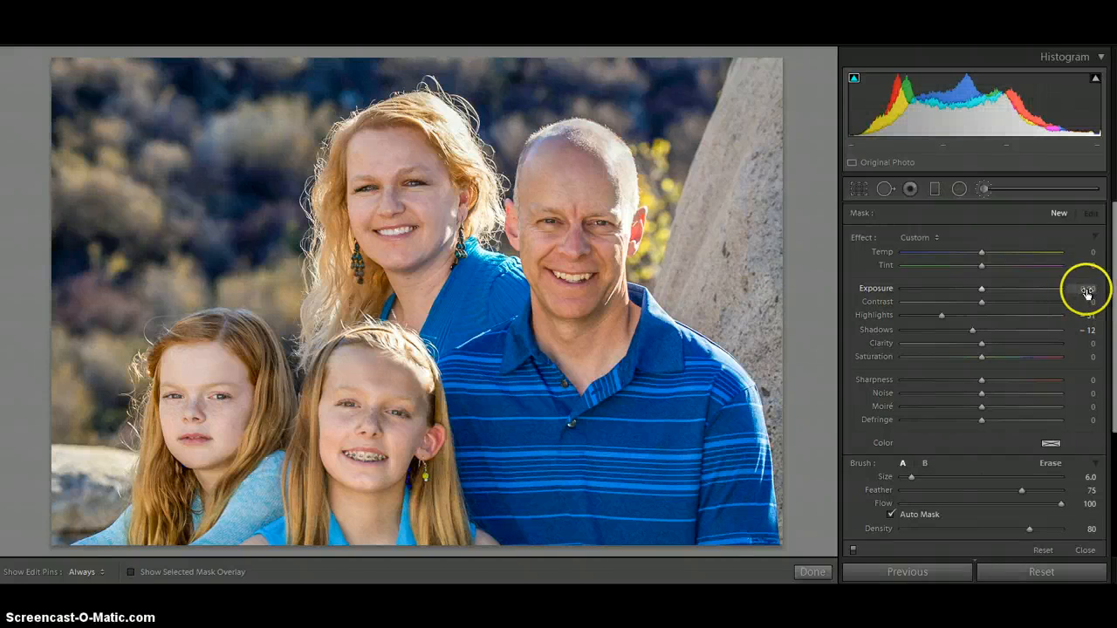
{"action": "left_click", "coordinate": [1088, 292]}
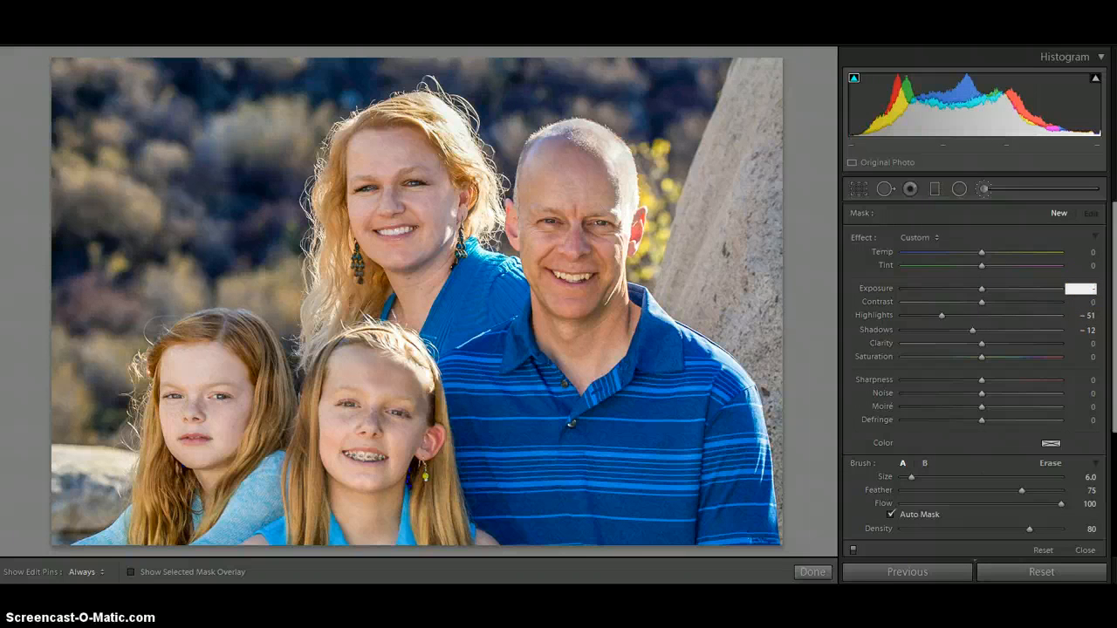
{"action": "key", "text": "Return"}
{"action": "left_click", "coordinate": [1087, 329]}
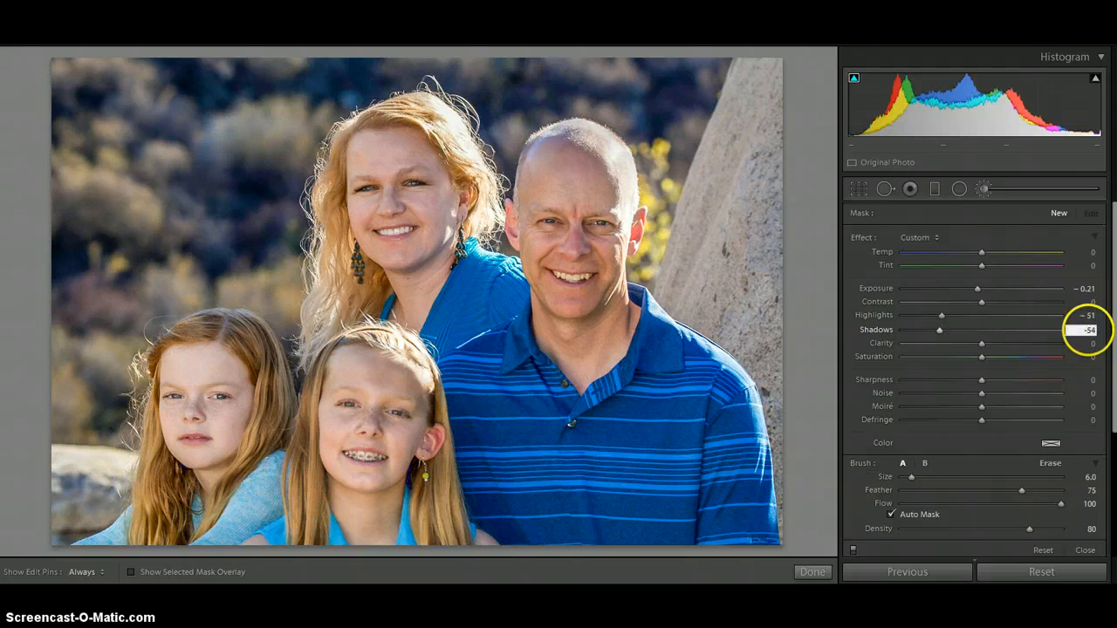
{"action": "type", "text": "-54"}
{"action": "key", "text": "Return"}
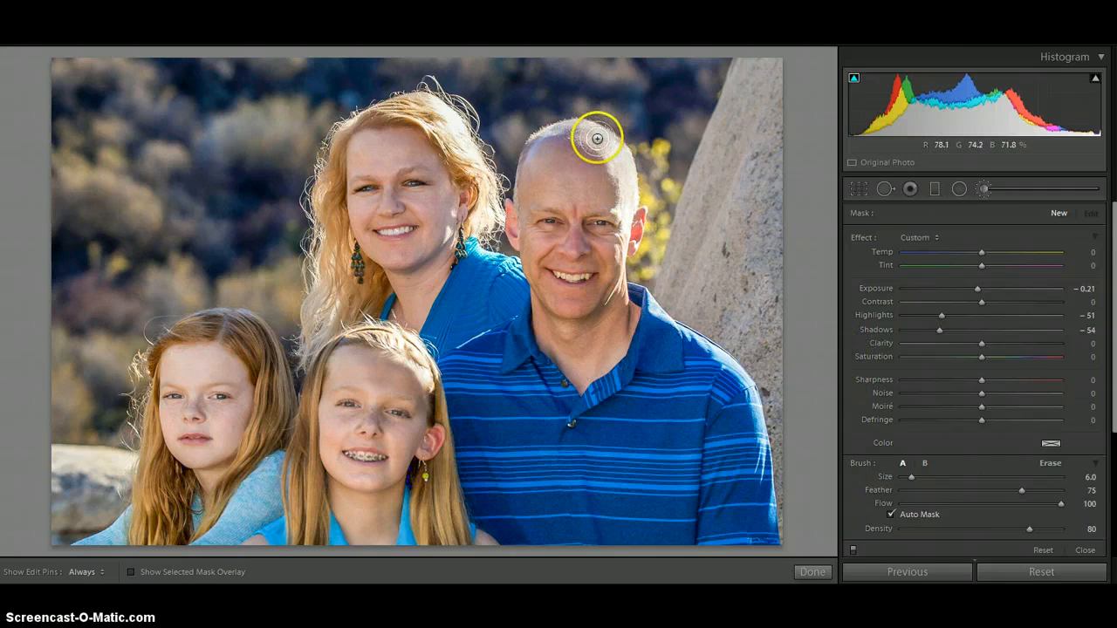
Step: Paint the darkening adjustment over the bright top and side of the man's head with the size 6.0 brush
{"action": "key", "text": "h"}
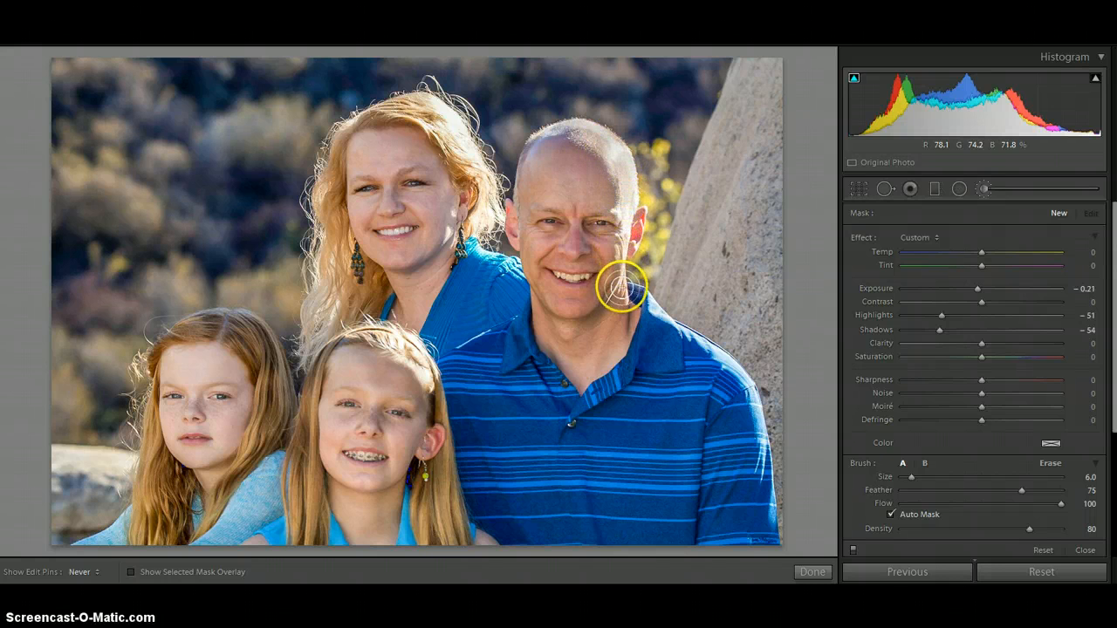
{"action": "mouse_move", "coordinate": [621, 285]}
{"action": "left_mouse_down"}
{"action": "mouse_move", "coordinate": [609, 139]}
{"action": "mouse_move", "coordinate": [577, 126]}
{"action": "mouse_move", "coordinate": [544, 137]}
{"action": "left_mouse_up"}
{"action": "key", "text": "h"}
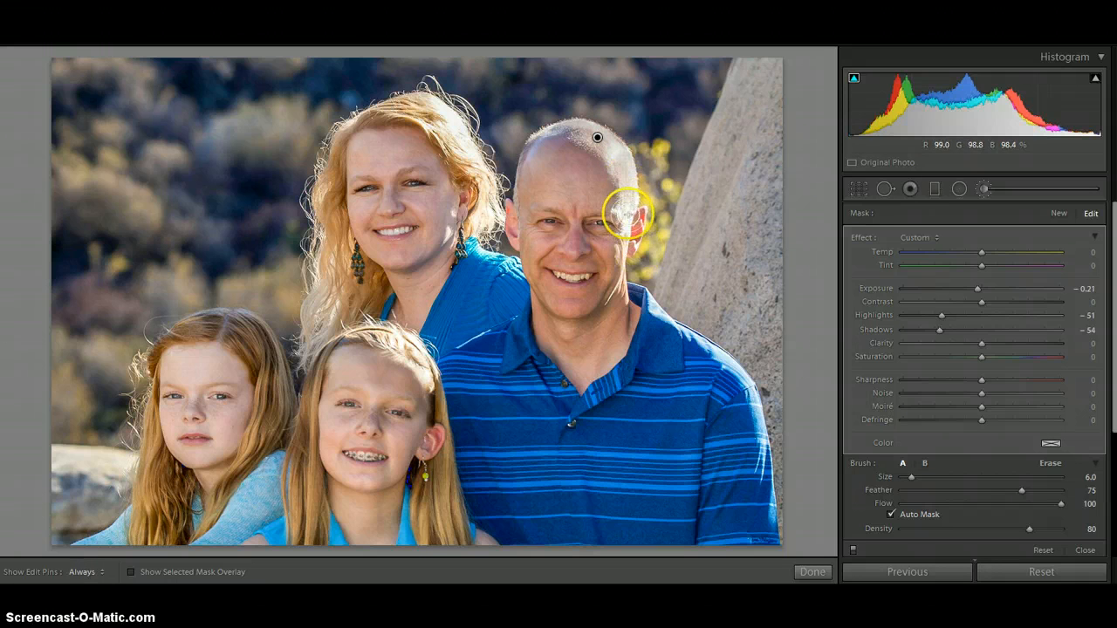
{"action": "key", "text": "h"}
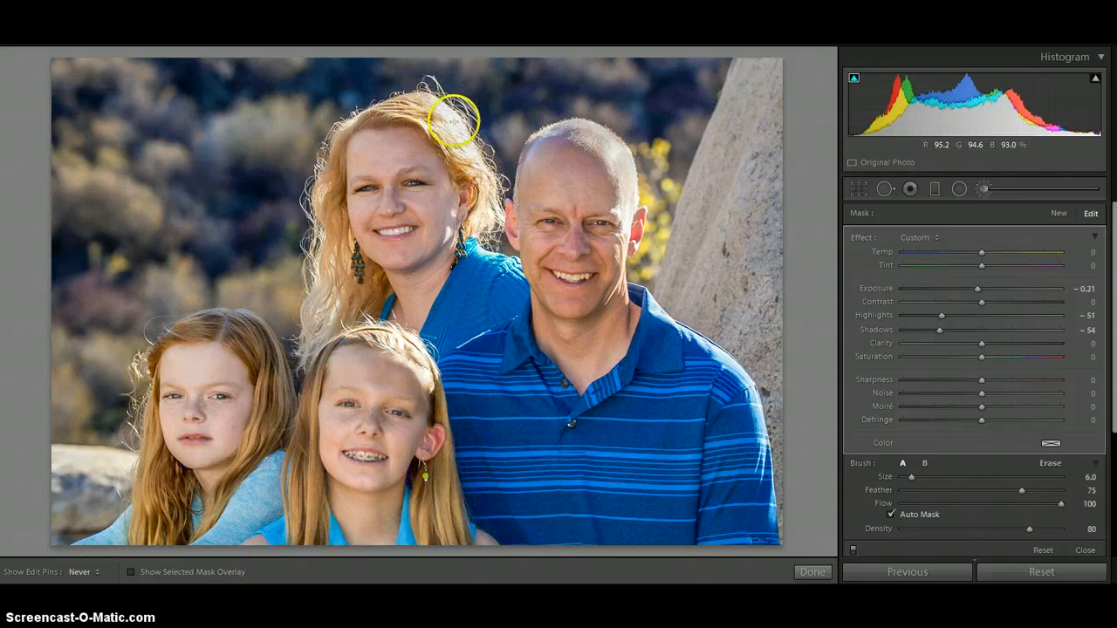
{"action": "key", "text": "h"}
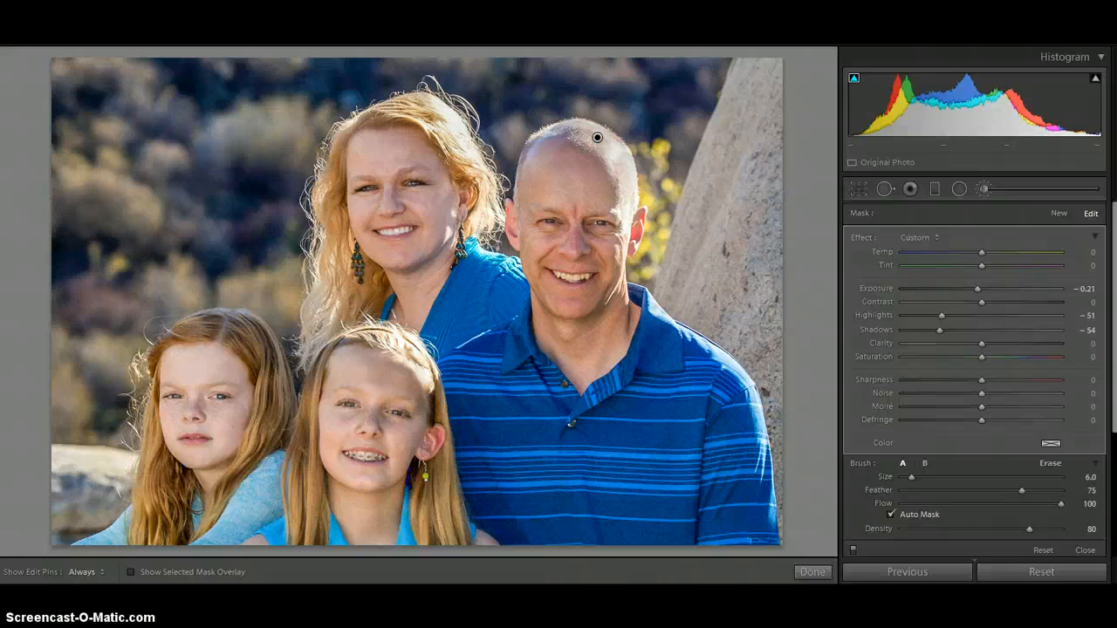
Step: Examine the skin-softening brush settings on the man's head in the finished version, and return to the photo being edited
{"action": "key", "text": "Right"}
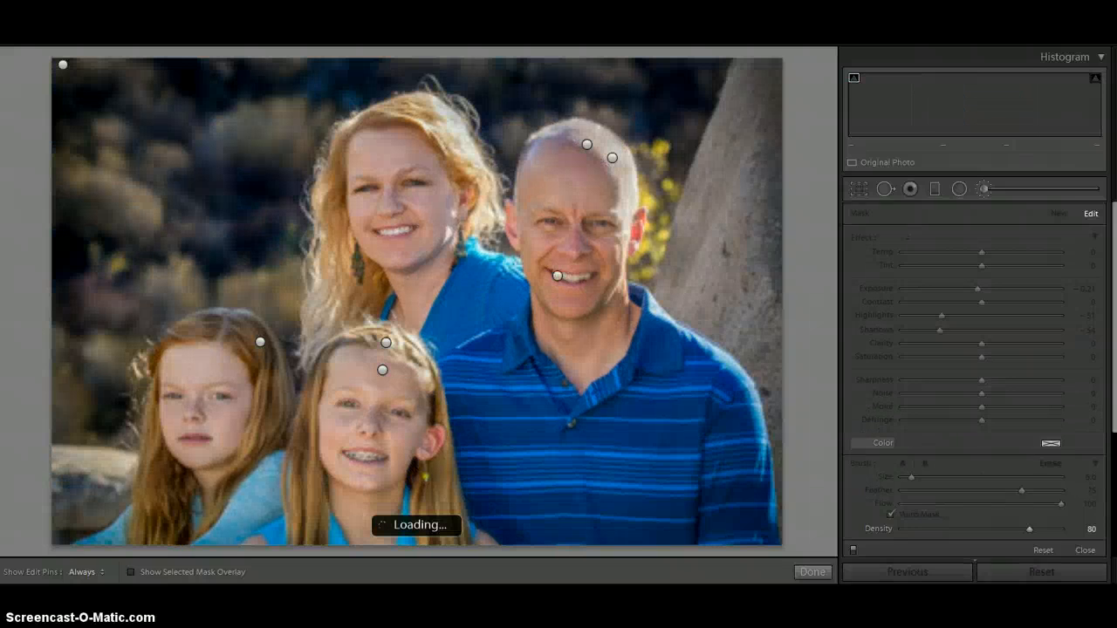
{"action": "left_click", "coordinate": [587, 146]}
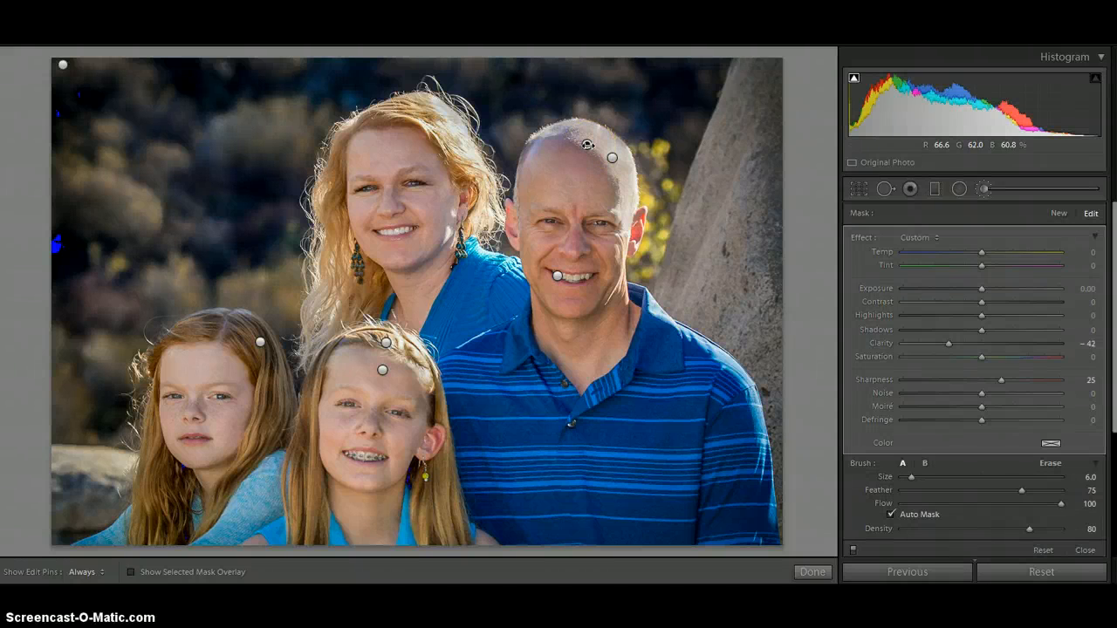
{"action": "mouse_move", "coordinate": [588, 144]}
{"action": "key", "text": "Right"}
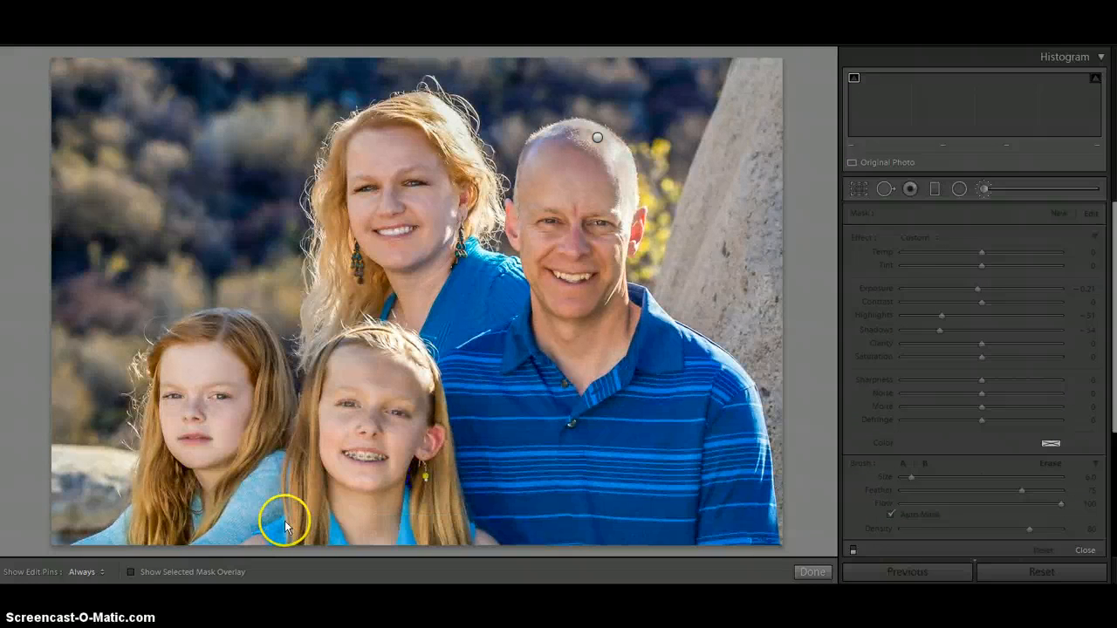
Step: Choose the Soften Skin effect with Clarity -42 for a new brush mask and paint it over the skin of the man's face
{"action": "left_click", "coordinate": [932, 239]}
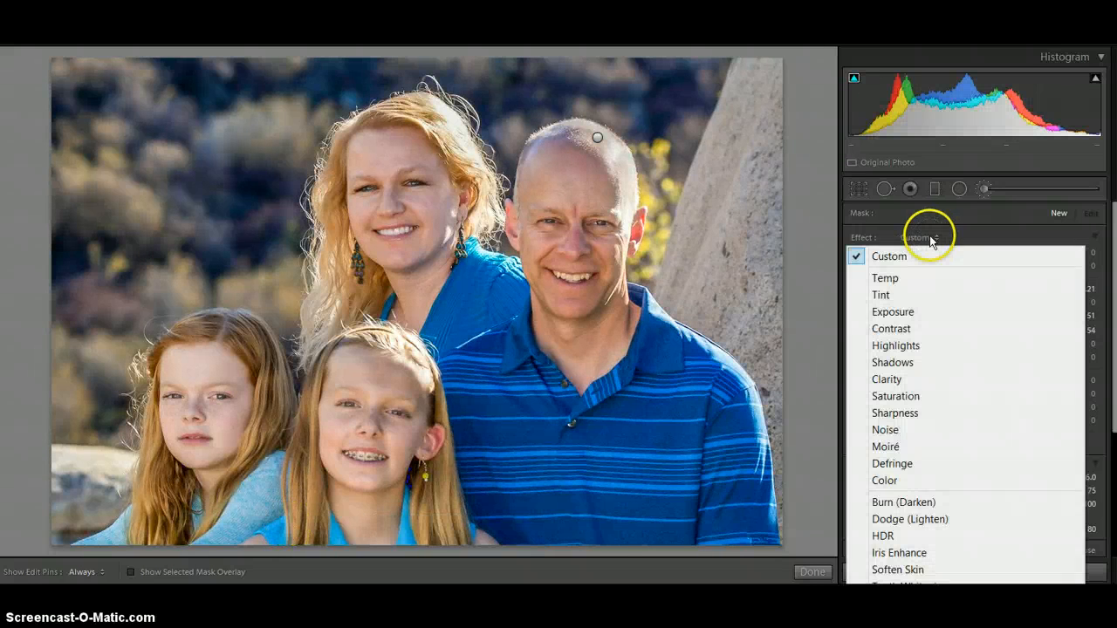
{"action": "left_click", "coordinate": [912, 570]}
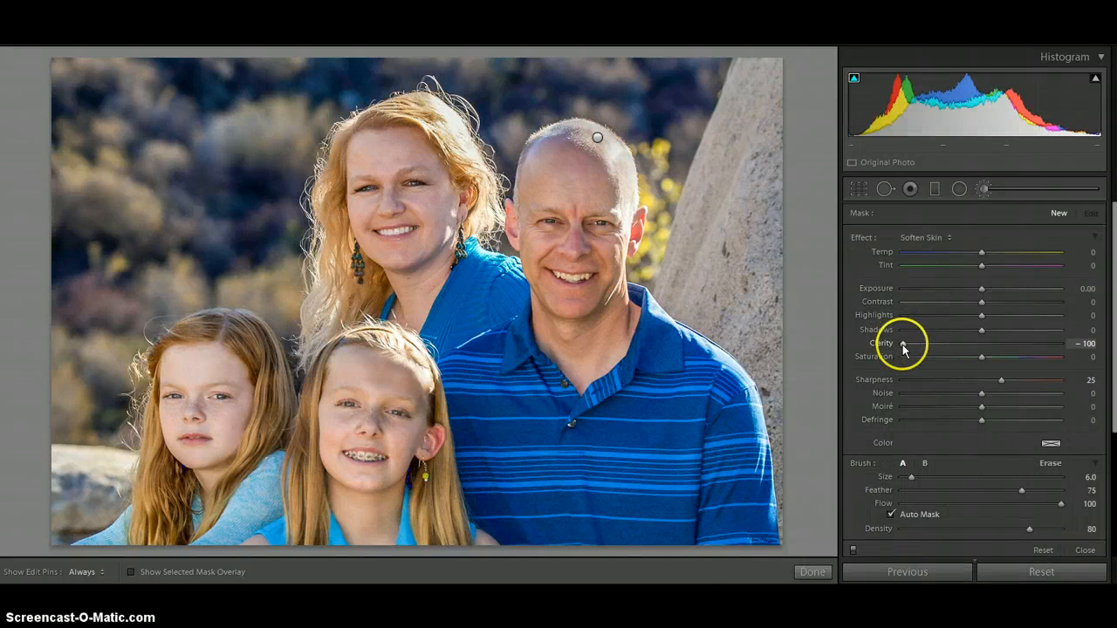
{"action": "left_click_drag", "start_coordinate": [904, 349], "coordinate": [946, 352]}
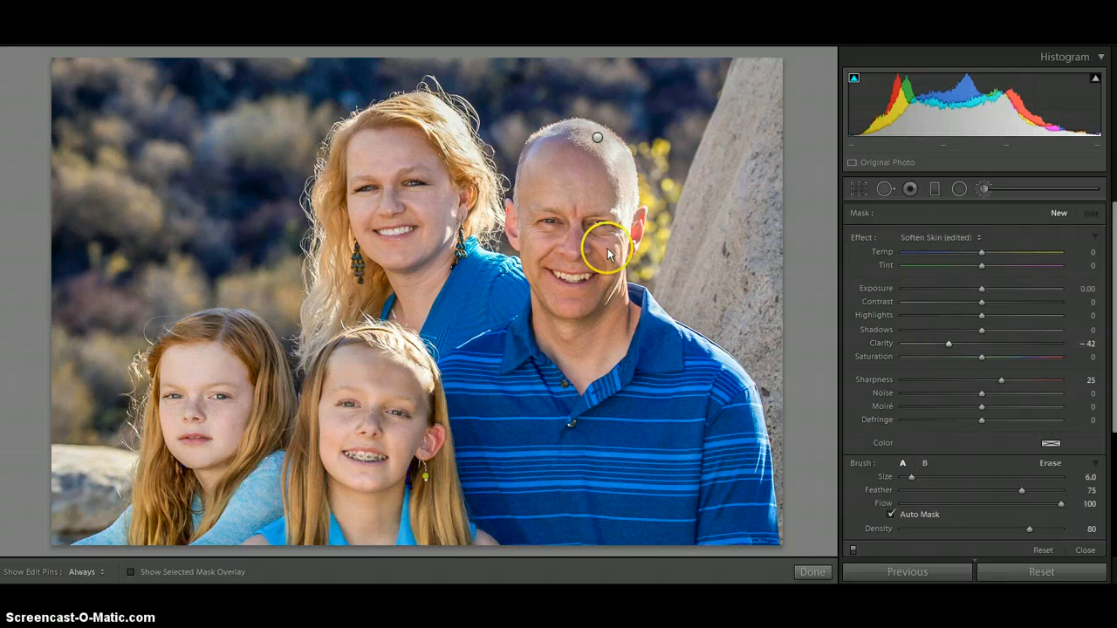
{"action": "key", "text": "h"}
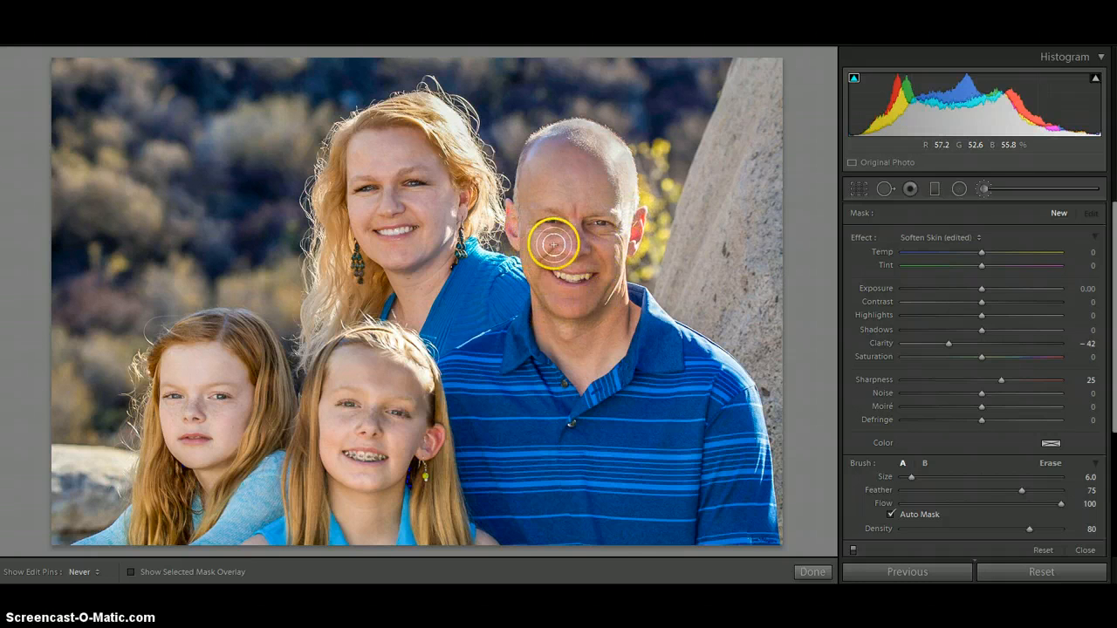
{"action": "mouse_move", "coordinate": [551, 238]}
{"action": "left_mouse_down"}
{"action": "mouse_move", "coordinate": [599, 253]}
{"action": "mouse_move", "coordinate": [602, 288]}
{"action": "mouse_move", "coordinate": [609, 268]}
{"action": "mouse_move", "coordinate": [586, 294]}
{"action": "mouse_move", "coordinate": [543, 280]}
{"action": "mouse_move", "coordinate": [584, 303]}
{"action": "mouse_move", "coordinate": [560, 314]}
{"action": "mouse_move", "coordinate": [531, 299]}
{"action": "mouse_move", "coordinate": [579, 380]}
{"action": "mouse_move", "coordinate": [557, 324]}
{"action": "mouse_move", "coordinate": [577, 372]}
{"action": "mouse_move", "coordinate": [605, 308]}
{"action": "mouse_move", "coordinate": [607, 359]}
{"action": "mouse_move", "coordinate": [625, 306]}
{"action": "mouse_move", "coordinate": [618, 356]}
{"action": "mouse_move", "coordinate": [594, 361]}
{"action": "mouse_move", "coordinate": [633, 323]}
{"action": "mouse_move", "coordinate": [632, 306]}
{"action": "mouse_move", "coordinate": [589, 303]}
{"action": "mouse_move", "coordinate": [544, 320]}
{"action": "mouse_move", "coordinate": [589, 334]}
{"action": "mouse_move", "coordinate": [593, 251]}
{"action": "mouse_move", "coordinate": [551, 244]}
{"action": "mouse_move", "coordinate": [569, 272]}
{"action": "mouse_move", "coordinate": [601, 254]}
{"action": "mouse_move", "coordinate": [603, 279]}
{"action": "mouse_move", "coordinate": [554, 250]}
{"action": "mouse_move", "coordinate": [540, 259]}
{"action": "mouse_move", "coordinate": [547, 243]}
{"action": "mouse_move", "coordinate": [536, 266]}
{"action": "mouse_move", "coordinate": [536, 246]}
{"action": "mouse_move", "coordinate": [578, 234]}
{"action": "mouse_move", "coordinate": [557, 212]}
{"action": "mouse_move", "coordinate": [572, 229]}
{"action": "mouse_move", "coordinate": [561, 237]}
{"action": "mouse_move", "coordinate": [484, 235]}
{"action": "mouse_move", "coordinate": [334, 163]}
{"action": "mouse_move", "coordinate": [387, 230]}
{"action": "mouse_move", "coordinate": [394, 195]}
{"action": "mouse_move", "coordinate": [383, 180]}
{"action": "mouse_move", "coordinate": [32, 106]}
{"action": "left_mouse_up"}
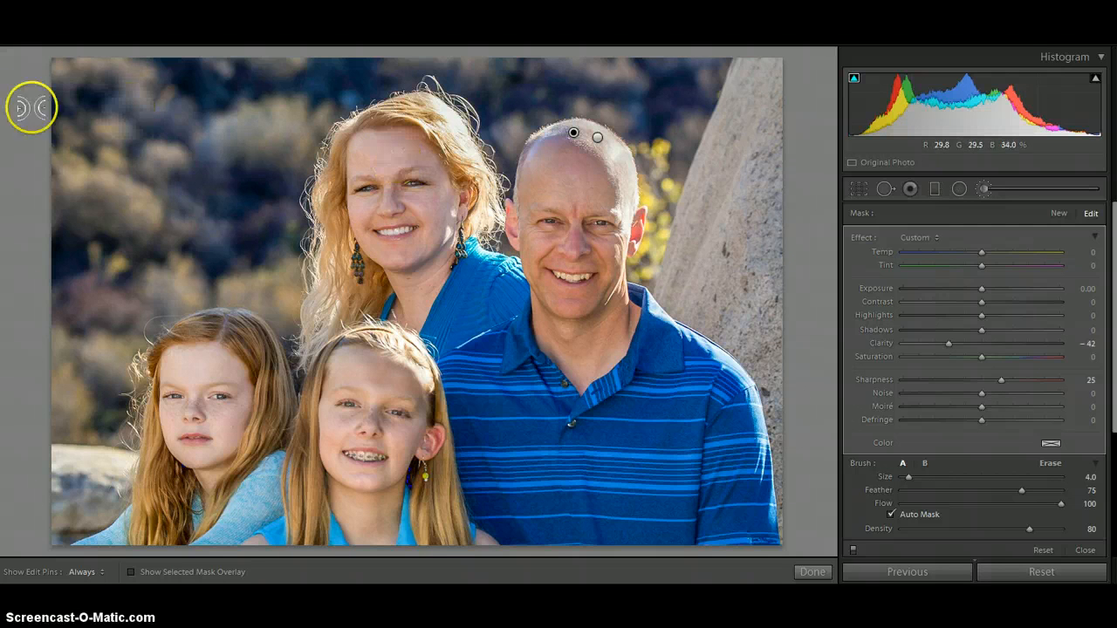
Step: Paint the skin softening over the woman's forehead, cheeks, nose and chin, mainly with the size 10.0 brush
{"action": "key", "text": "z"}
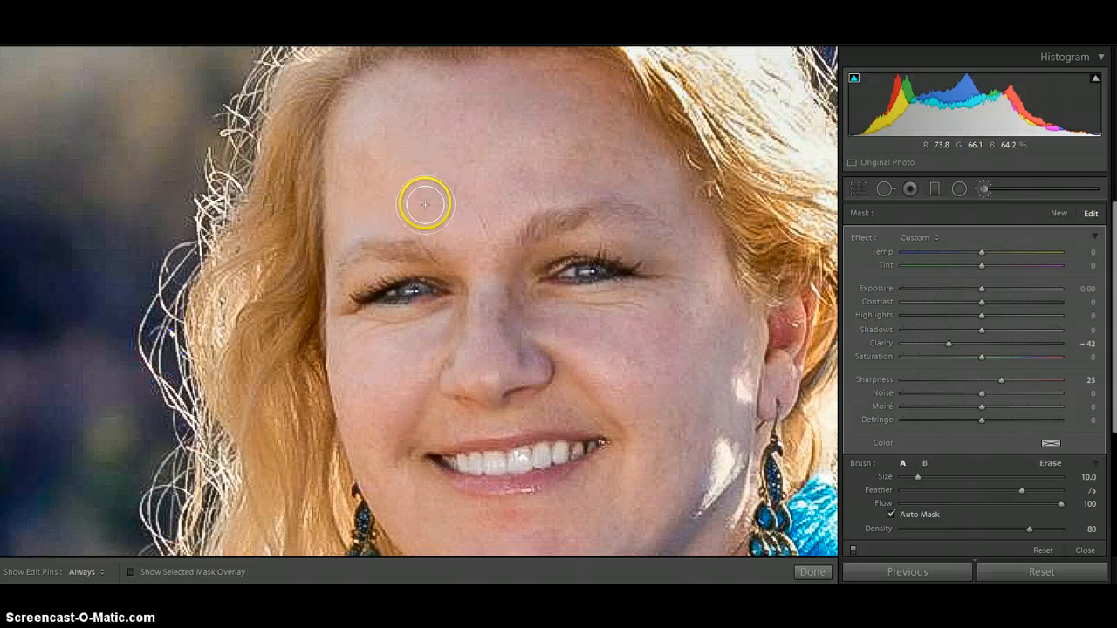
{"action": "key", "text": "h"}
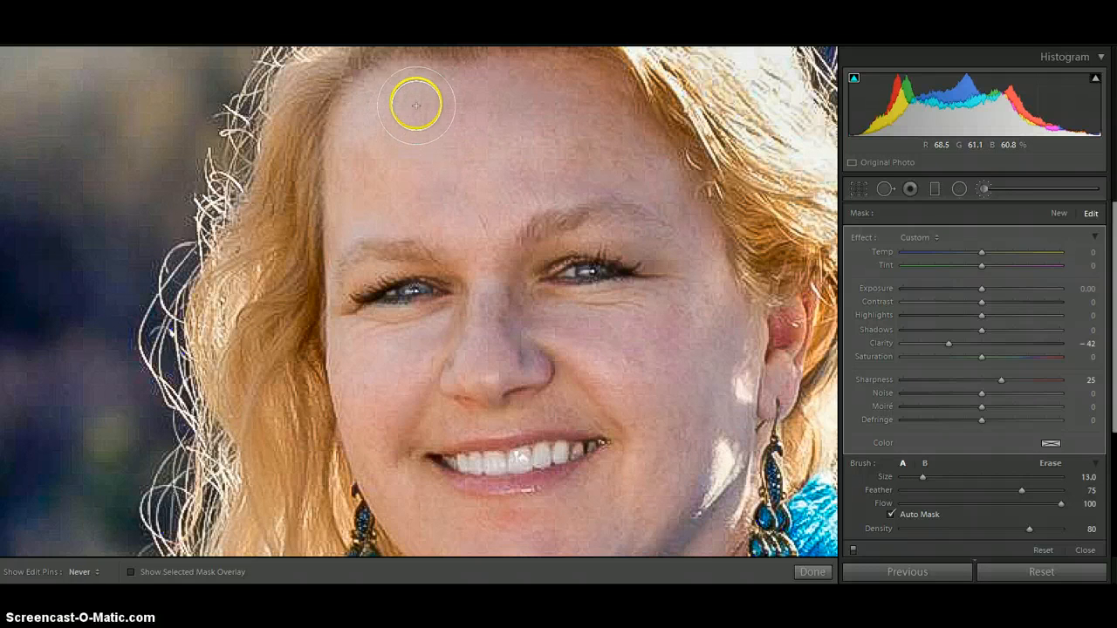
{"action": "mouse_move", "coordinate": [344, 171]}
{"action": "left_mouse_down"}
{"action": "mouse_move", "coordinate": [339, 202]}
{"action": "mouse_move", "coordinate": [380, 191]}
{"action": "mouse_move", "coordinate": [359, 208]}
{"action": "mouse_move", "coordinate": [485, 227]}
{"action": "mouse_move", "coordinate": [492, 206]}
{"action": "mouse_move", "coordinate": [586, 181]}
{"action": "mouse_move", "coordinate": [452, 174]}
{"action": "mouse_move", "coordinate": [543, 148]}
{"action": "mouse_move", "coordinate": [478, 145]}
{"action": "mouse_move", "coordinate": [520, 98]}
{"action": "mouse_move", "coordinate": [570, 119]}
{"action": "mouse_move", "coordinate": [617, 166]}
{"action": "mouse_move", "coordinate": [523, 156]}
{"action": "mouse_move", "coordinate": [575, 141]}
{"action": "mouse_move", "coordinate": [607, 153]}
{"action": "mouse_move", "coordinate": [716, 247]}
{"action": "mouse_move", "coordinate": [714, 286]}
{"action": "mouse_move", "coordinate": [695, 241]}
{"action": "mouse_move", "coordinate": [717, 282]}
{"action": "mouse_move", "coordinate": [613, 326]}
{"action": "left_mouse_up"}
{"action": "scroll", "coordinate": [637, 320], "scroll_direction": "down", "scroll_amount": 3}
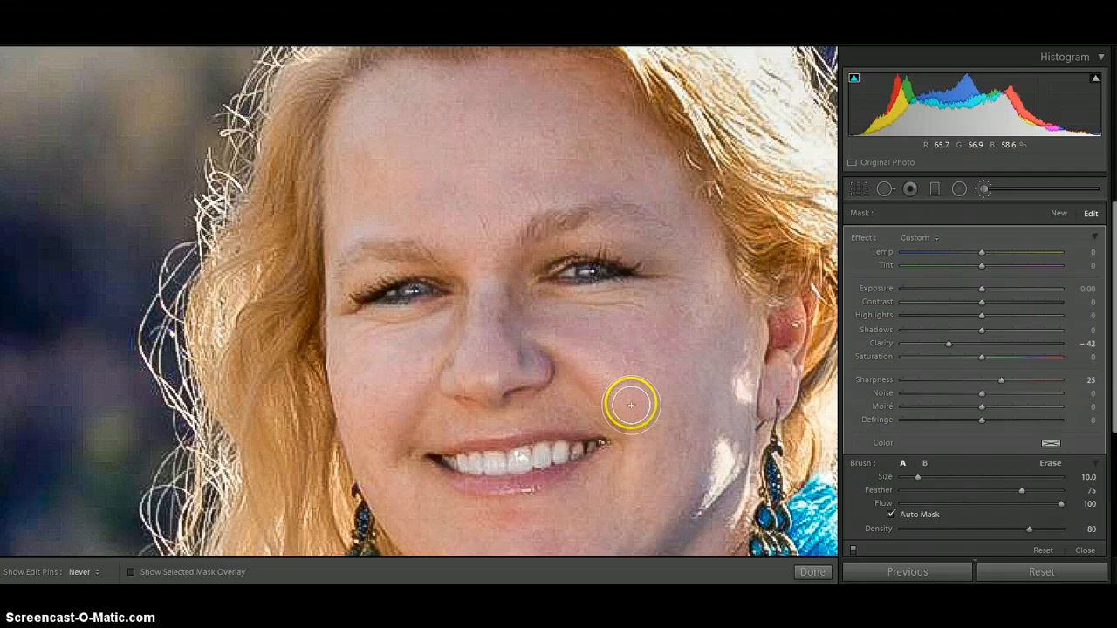
{"action": "mouse_move", "coordinate": [656, 503]}
{"action": "left_mouse_down"}
{"action": "mouse_move", "coordinate": [649, 353]}
{"action": "mouse_move", "coordinate": [654, 468]}
{"action": "mouse_move", "coordinate": [724, 309]}
{"action": "mouse_move", "coordinate": [689, 426]}
{"action": "mouse_move", "coordinate": [699, 438]}
{"action": "mouse_move", "coordinate": [718, 366]}
{"action": "mouse_move", "coordinate": [740, 367]}
{"action": "mouse_move", "coordinate": [702, 459]}
{"action": "mouse_move", "coordinate": [585, 528]}
{"action": "mouse_move", "coordinate": [634, 455]}
{"action": "mouse_move", "coordinate": [509, 565]}
{"action": "mouse_move", "coordinate": [477, 541]}
{"action": "mouse_move", "coordinate": [532, 531]}
{"action": "mouse_move", "coordinate": [440, 512]}
{"action": "mouse_move", "coordinate": [512, 565]}
{"action": "mouse_move", "coordinate": [586, 565]}
{"action": "mouse_move", "coordinate": [511, 566]}
{"action": "mouse_move", "coordinate": [559, 566]}
{"action": "mouse_move", "coordinate": [662, 529]}
{"action": "mouse_move", "coordinate": [675, 503]}
{"action": "mouse_move", "coordinate": [619, 556]}
{"action": "mouse_move", "coordinate": [463, 556]}
{"action": "mouse_move", "coordinate": [388, 486]}
{"action": "left_mouse_up"}
{"action": "mouse_move", "coordinate": [422, 331]}
{"action": "left_mouse_down"}
{"action": "mouse_move", "coordinate": [382, 411]}
{"action": "mouse_move", "coordinate": [359, 404]}
{"action": "mouse_move", "coordinate": [336, 330]}
{"action": "mouse_move", "coordinate": [338, 356]}
{"action": "left_mouse_up"}
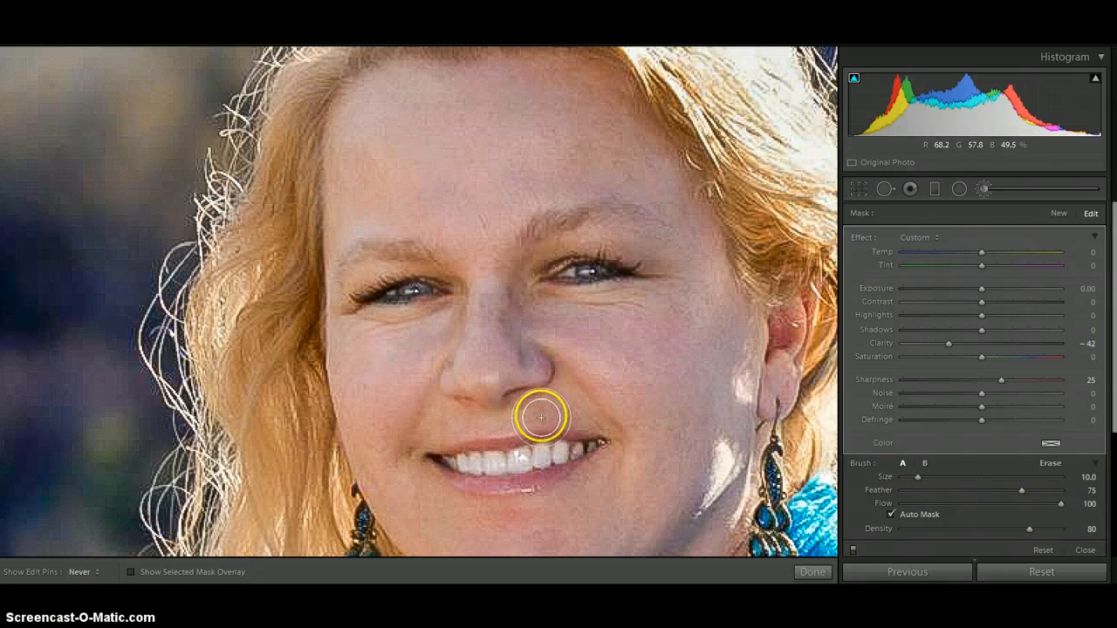
{"action": "left_click_drag", "start_coordinate": [504, 329], "coordinate": [493, 385]}
{"action": "mouse_move", "coordinate": [394, 179]}
{"action": "left_mouse_down"}
{"action": "mouse_move", "coordinate": [346, 183]}
{"action": "mouse_move", "coordinate": [365, 211]}
{"action": "left_mouse_up"}
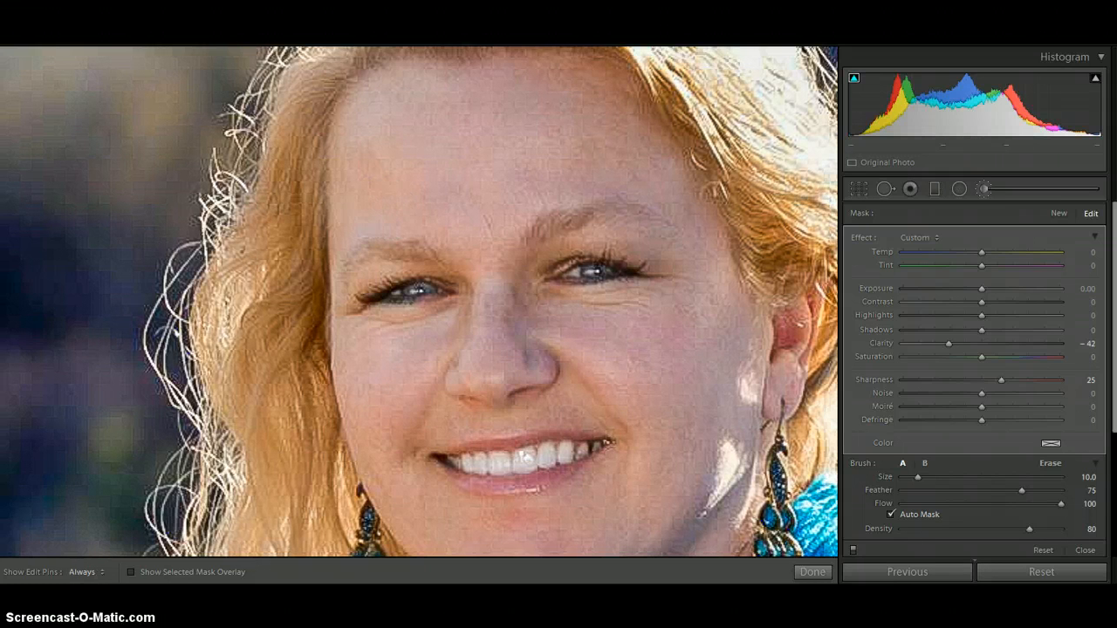
Step: Paint the skin softening over both girls' faces and necks with the size 5.0 brush, and finish the brush session
{"action": "key", "text": "z"}
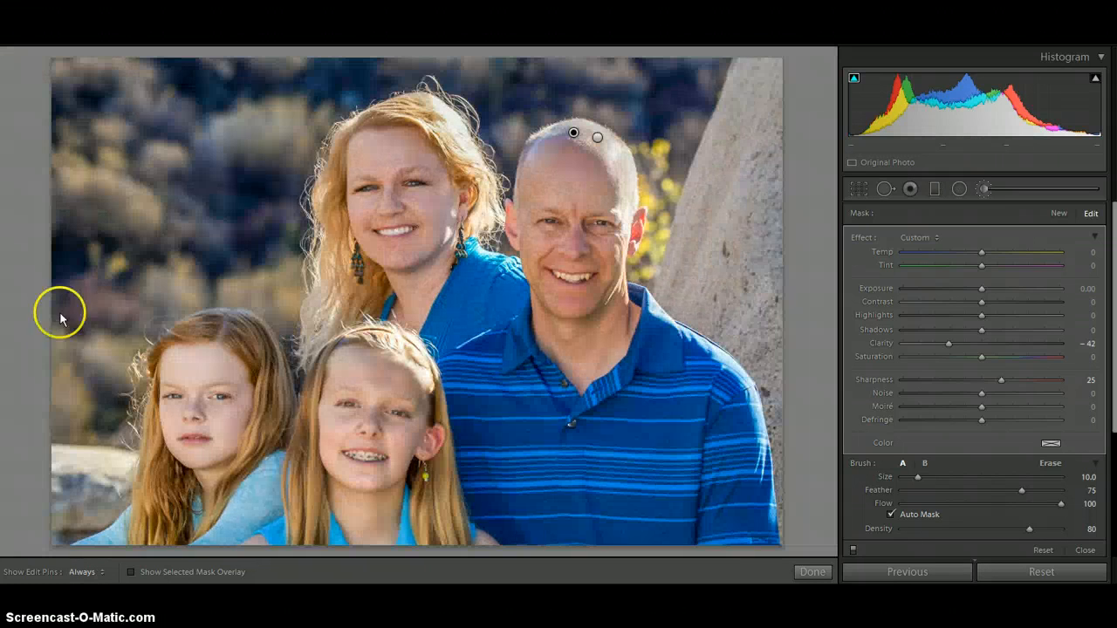
{"action": "mouse_move", "coordinate": [222, 373]}
{"action": "left_mouse_down"}
{"action": "mouse_move", "coordinate": [179, 370]}
{"action": "mouse_move", "coordinate": [197, 397]}
{"action": "mouse_move", "coordinate": [190, 412]}
{"action": "mouse_move", "coordinate": [195, 400]}
{"action": "mouse_move", "coordinate": [206, 411]}
{"action": "mouse_move", "coordinate": [241, 401]}
{"action": "mouse_move", "coordinate": [237, 424]}
{"action": "mouse_move", "coordinate": [208, 432]}
{"action": "mouse_move", "coordinate": [230, 437]}
{"action": "mouse_move", "coordinate": [228, 452]}
{"action": "mouse_move", "coordinate": [171, 445]}
{"action": "mouse_move", "coordinate": [167, 402]}
{"action": "mouse_move", "coordinate": [169, 425]}
{"action": "mouse_move", "coordinate": [198, 430]}
{"action": "mouse_move", "coordinate": [198, 470]}
{"action": "mouse_move", "coordinate": [223, 475]}
{"action": "mouse_move", "coordinate": [223, 503]}
{"action": "left_mouse_up"}
{"action": "scroll", "coordinate": [193, 396], "scroll_direction": "down", "scroll_amount": 4}
{"action": "scroll", "coordinate": [190, 398], "scroll_direction": "down", "scroll_amount": 1}
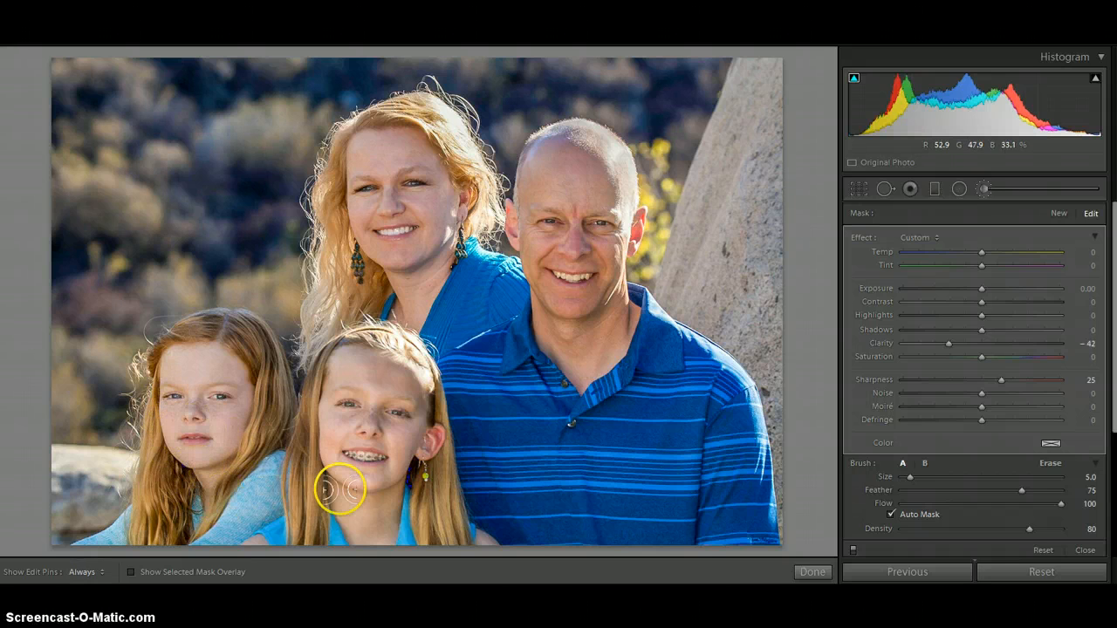
{"action": "mouse_move", "coordinate": [340, 488]}
{"action": "left_mouse_down"}
{"action": "mouse_move", "coordinate": [385, 497]}
{"action": "mouse_move", "coordinate": [352, 501]}
{"action": "mouse_move", "coordinate": [376, 506]}
{"action": "mouse_move", "coordinate": [352, 524]}
{"action": "mouse_move", "coordinate": [387, 524]}
{"action": "left_mouse_up"}
{"action": "mouse_move", "coordinate": [392, 354]}
{"action": "left_mouse_down"}
{"action": "mouse_move", "coordinate": [371, 375]}
{"action": "mouse_move", "coordinate": [409, 393]}
{"action": "mouse_move", "coordinate": [380, 380]}
{"action": "mouse_move", "coordinate": [377, 398]}
{"action": "mouse_move", "coordinate": [396, 372]}
{"action": "mouse_move", "coordinate": [418, 413]}
{"action": "mouse_move", "coordinate": [415, 430]}
{"action": "mouse_move", "coordinate": [380, 426]}
{"action": "mouse_move", "coordinate": [405, 431]}
{"action": "mouse_move", "coordinate": [394, 471]}
{"action": "mouse_move", "coordinate": [342, 483]}
{"action": "mouse_move", "coordinate": [322, 421]}
{"action": "mouse_move", "coordinate": [360, 416]}
{"action": "mouse_move", "coordinate": [343, 440]}
{"action": "mouse_move", "coordinate": [386, 445]}
{"action": "left_mouse_up"}
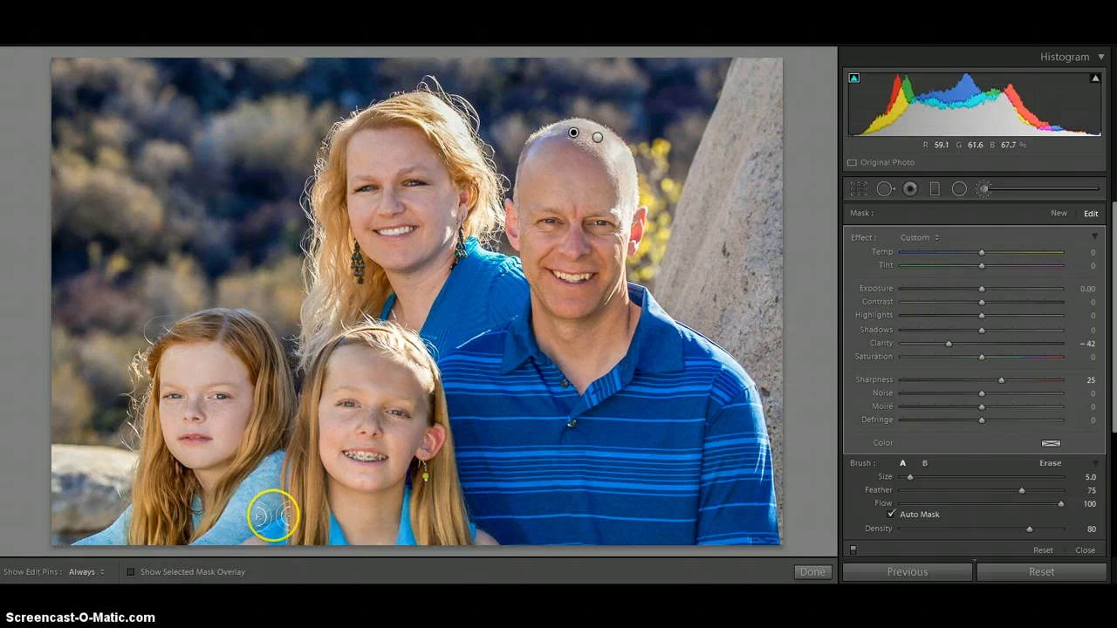
{"action": "left_click", "coordinate": [811, 572]}
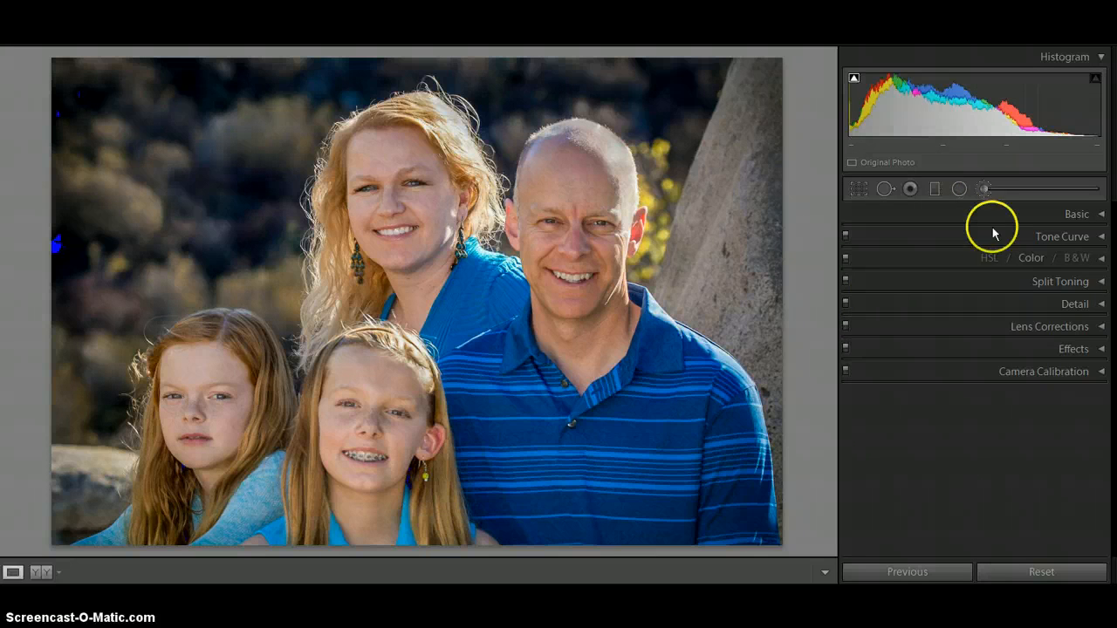
Step: Examine the Exposure and Saturation of the teeth brush on the man's mouth in the finished version, and return to the photo being edited
{"action": "left_click", "coordinate": [984, 190]}
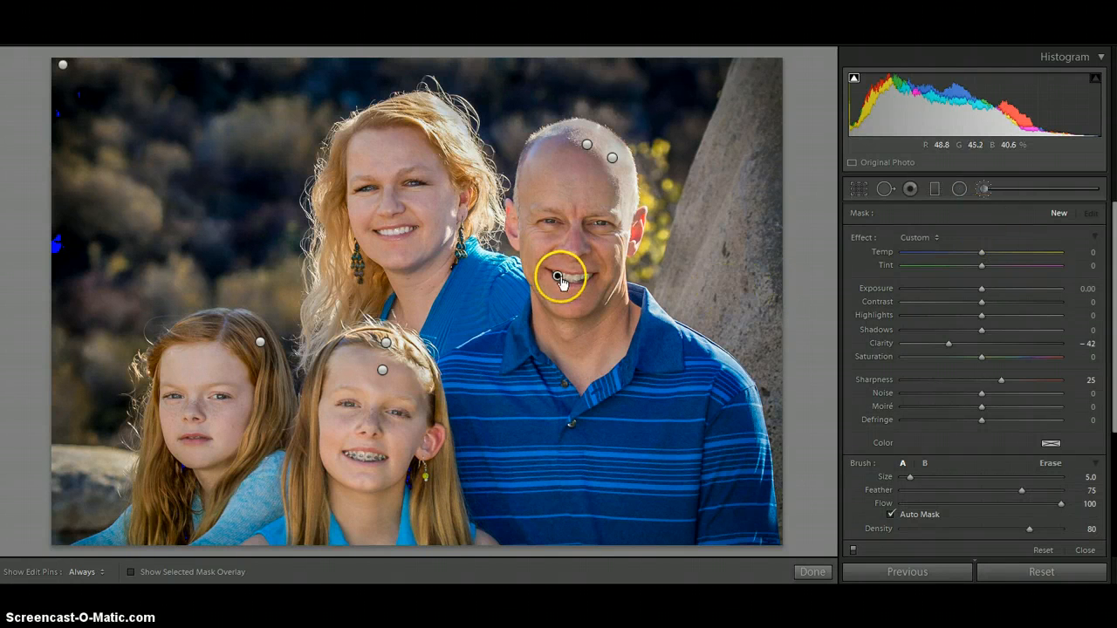
{"action": "left_click", "coordinate": [559, 277]}
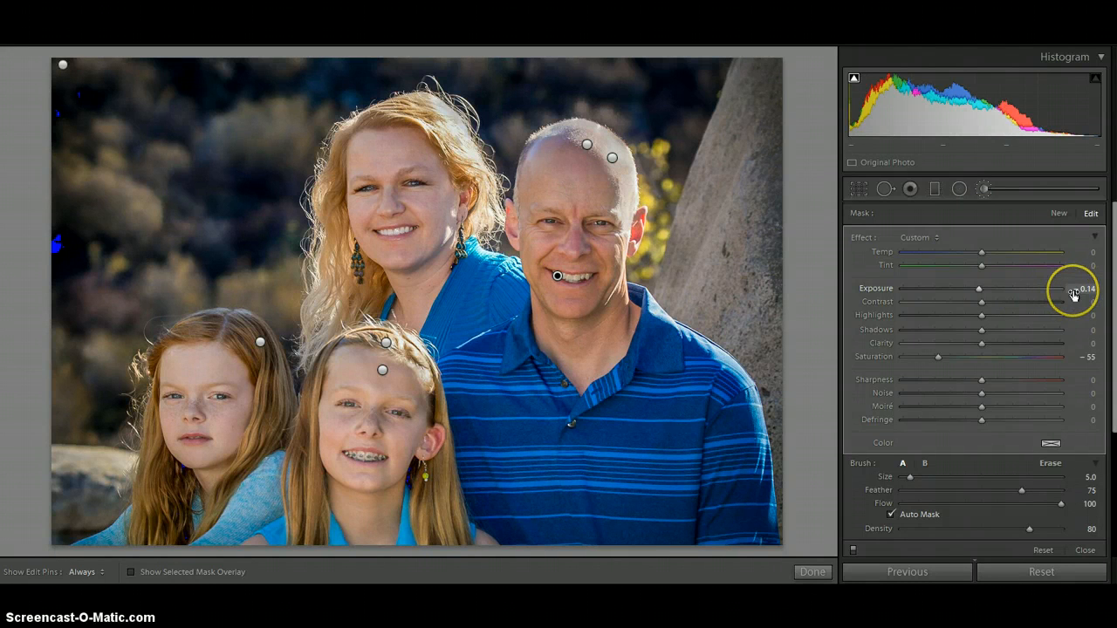
{"action": "left_click", "coordinate": [1089, 362]}
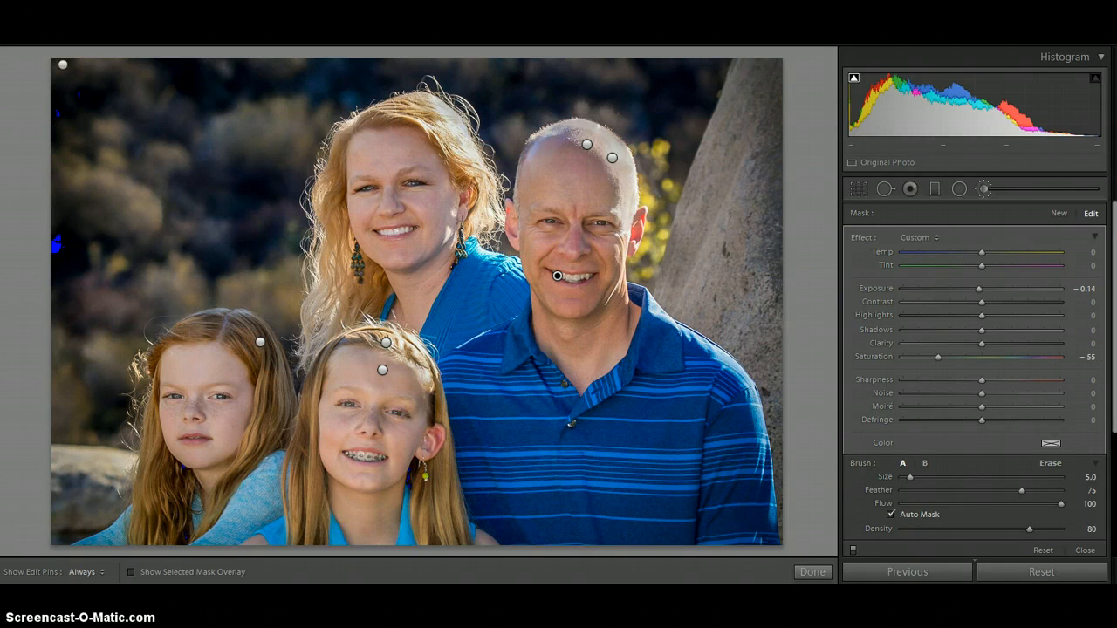
{"action": "key", "text": "Right"}
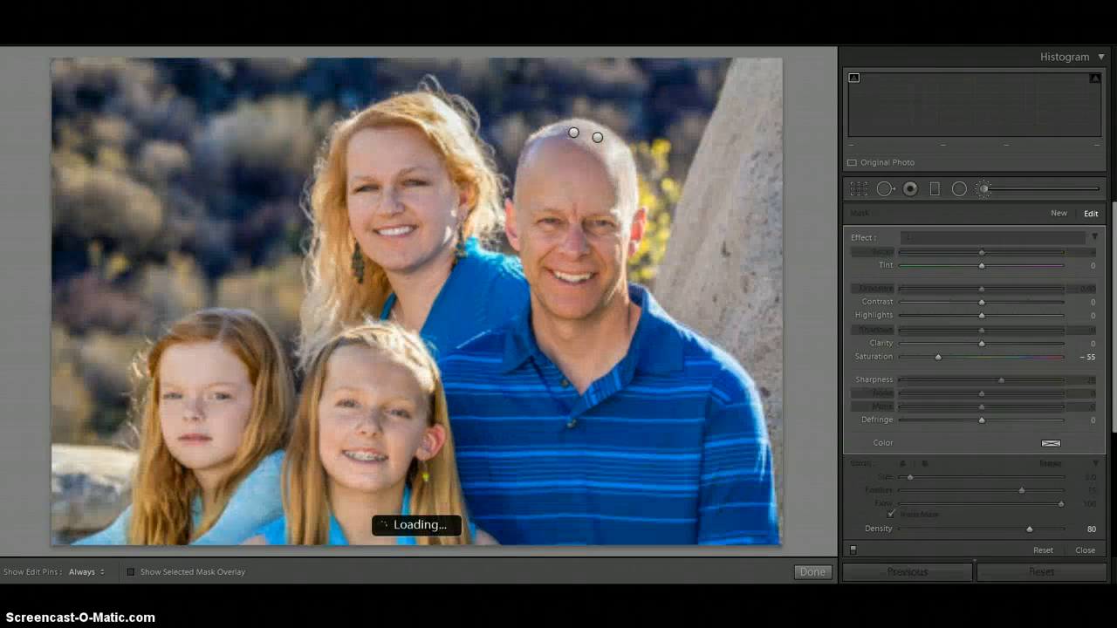
Step: Choose the Teeth Whitening effect for a new brush mask and paint it over the man's teeth with the size 1.0 brush
{"action": "left_click", "coordinate": [927, 240]}
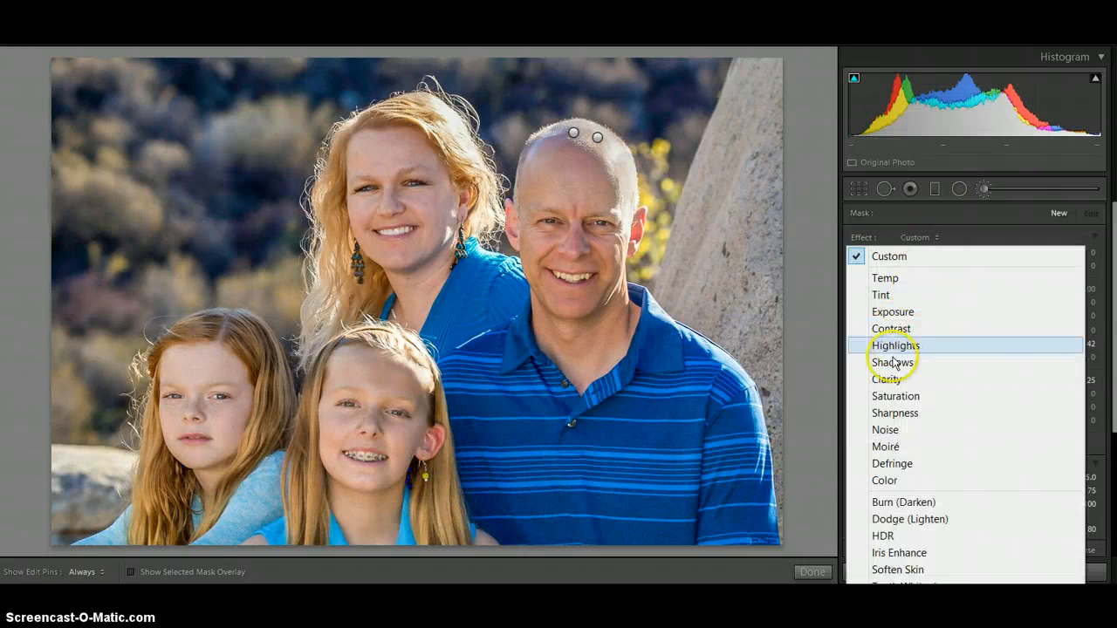
{"action": "left_click", "coordinate": [917, 582]}
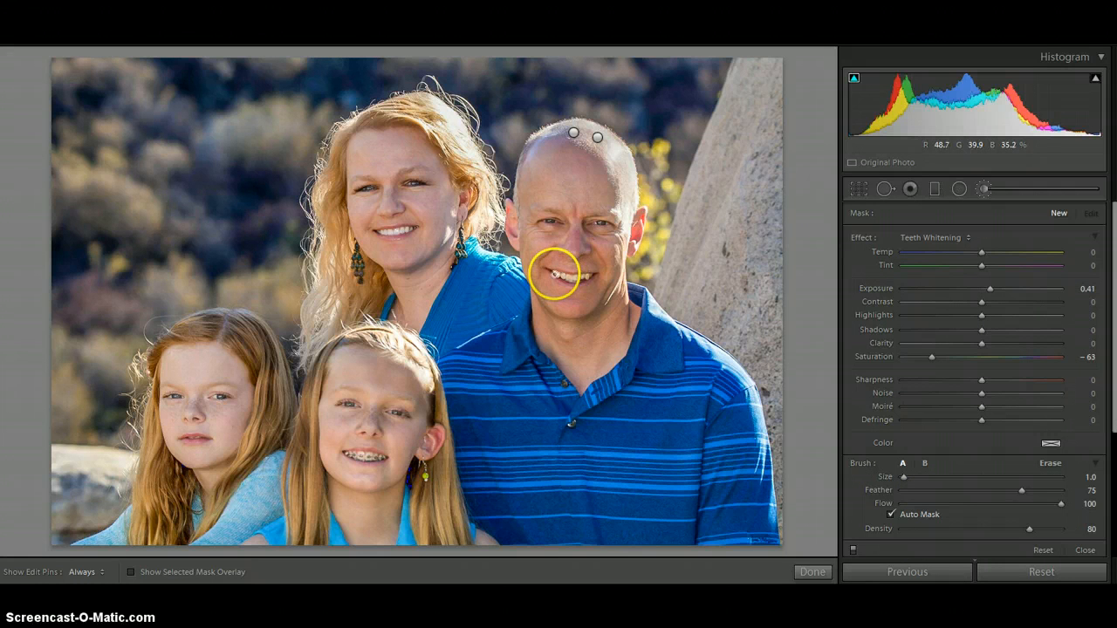
{"action": "key", "text": "h"}
{"action": "mouse_move", "coordinate": [563, 277]}
{"action": "left_mouse_down"}
{"action": "mouse_move", "coordinate": [588, 271]}
{"action": "mouse_move", "coordinate": [565, 283]}
{"action": "left_mouse_up"}
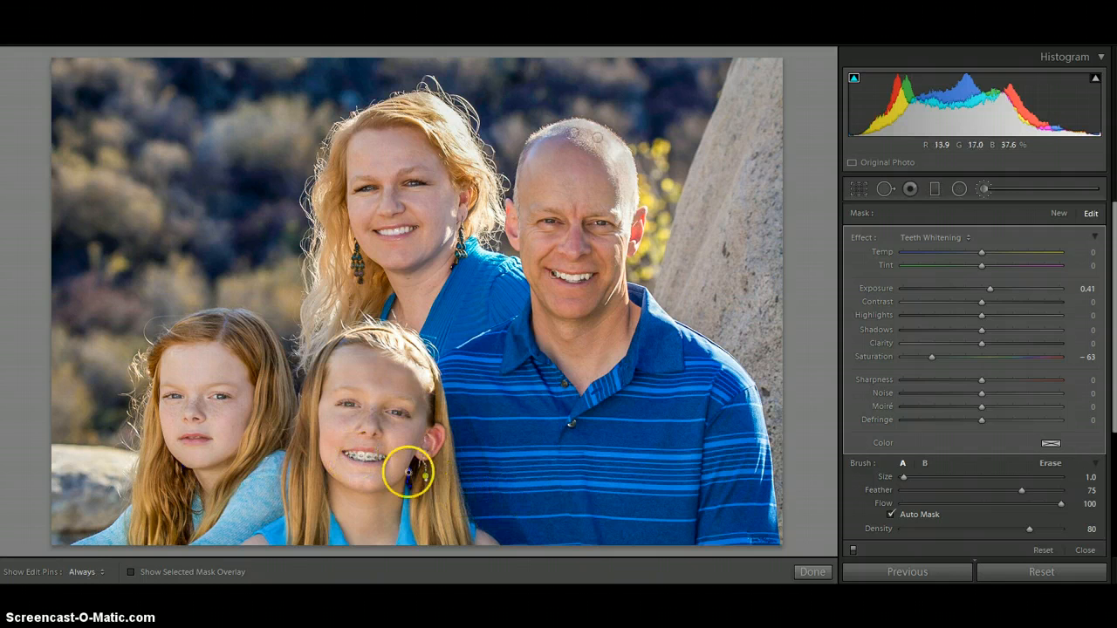
Step: Erase the whitening around the front girl's mouth with the size 5.0 eraser at Feather 35
{"action": "key", "text": "h"}
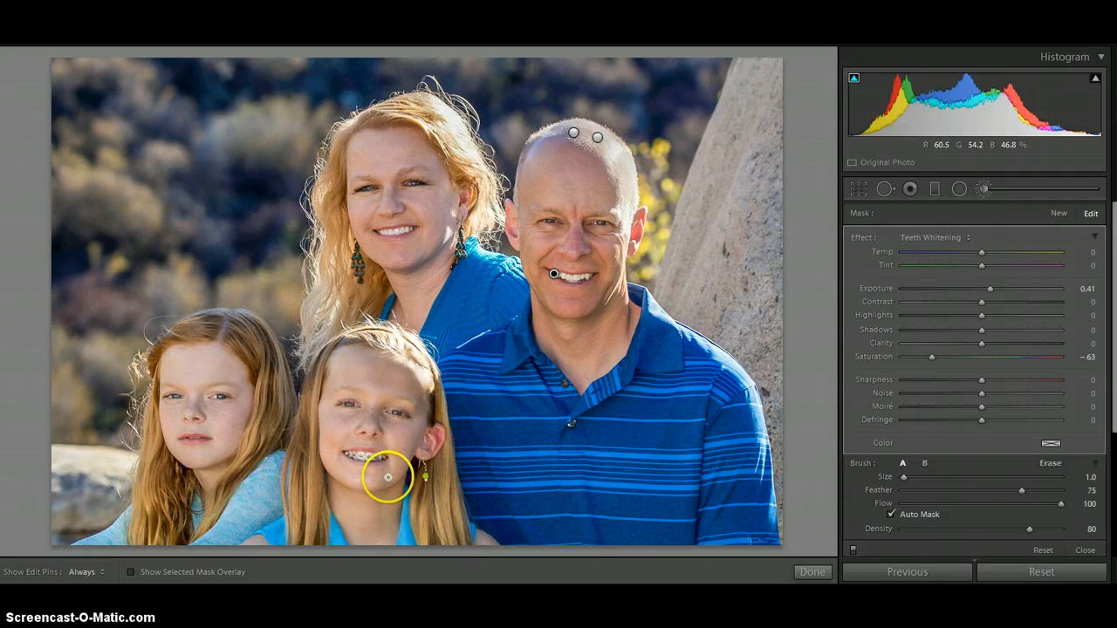
{"action": "key", "text": "alt"}
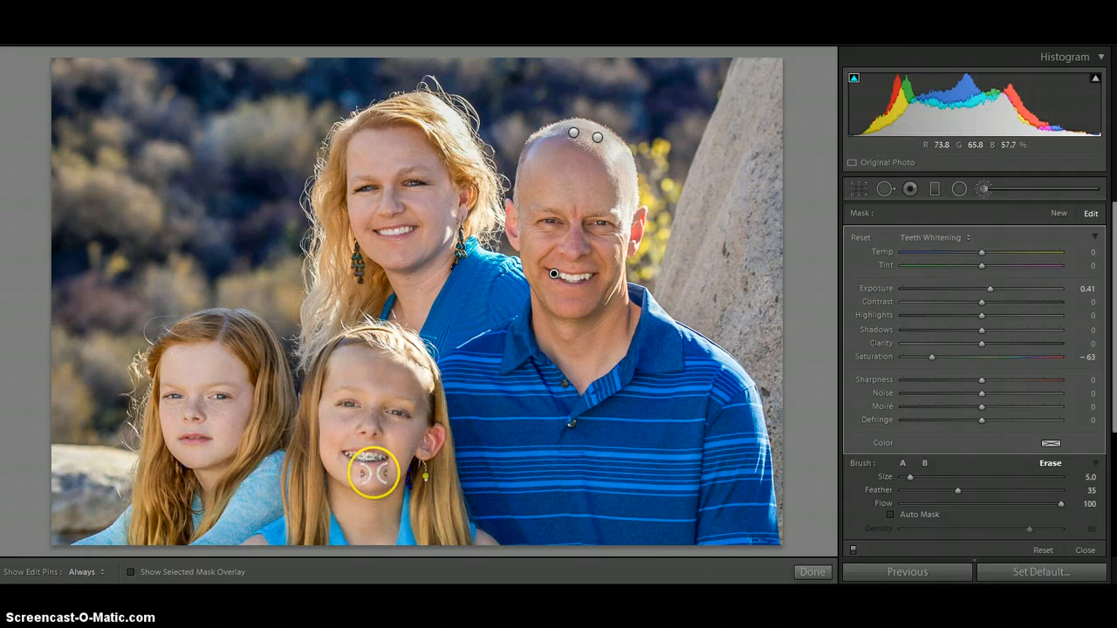
{"action": "mouse_move", "coordinate": [349, 471]}
{"action": "left_mouse_down"}
{"action": "mouse_move", "coordinate": [367, 471]}
{"action": "mouse_move", "coordinate": [344, 463]}
{"action": "mouse_move", "coordinate": [375, 446]}
{"action": "mouse_move", "coordinate": [340, 462]}
{"action": "mouse_move", "coordinate": [376, 443]}
{"action": "mouse_move", "coordinate": [355, 436]}
{"action": "left_mouse_up"}
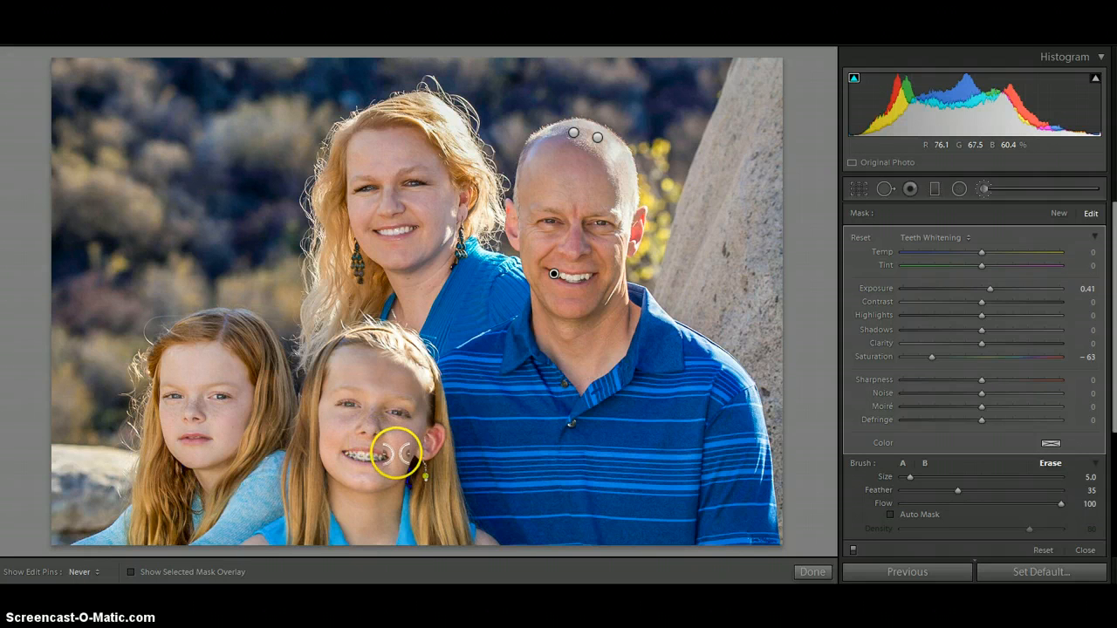
Step: Set the teeth whitening mask to Exposure 0.17 and Saturation -49
{"action": "scroll", "coordinate": [1093, 297], "scroll_direction": "down", "scroll_amount": 1}
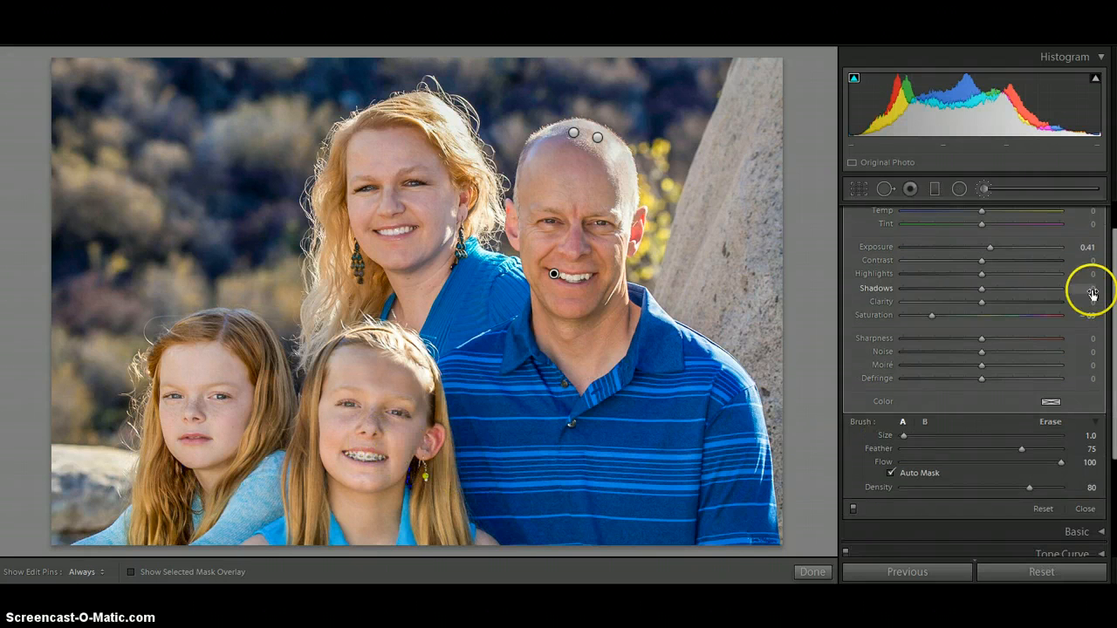
{"action": "left_click", "coordinate": [1093, 290]}
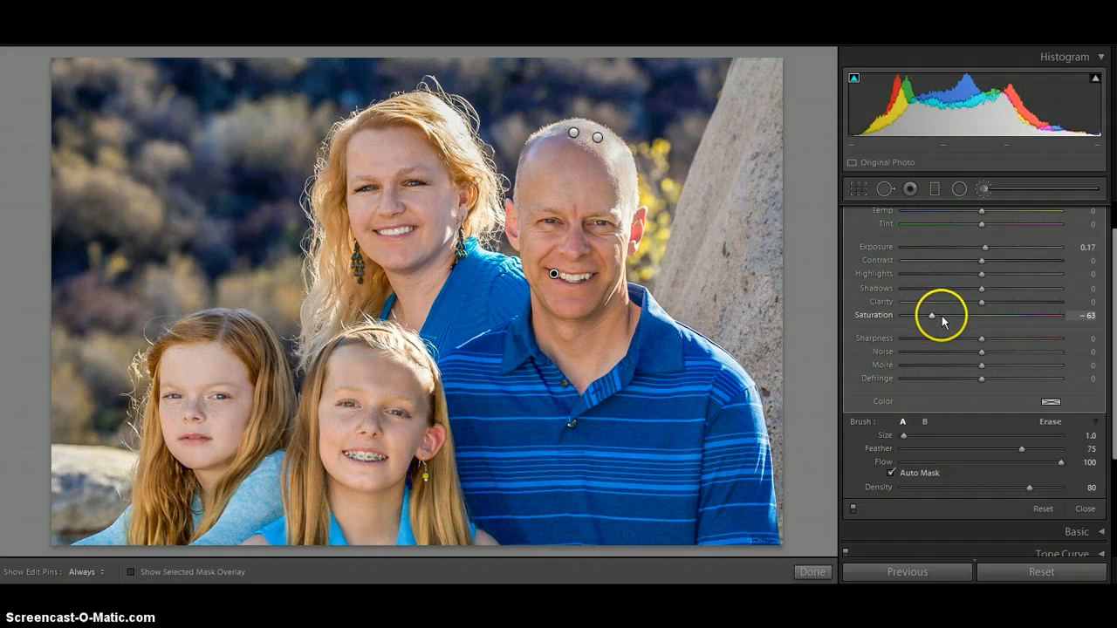
{"action": "left_click_drag", "start_coordinate": [933, 318], "coordinate": [940, 319]}
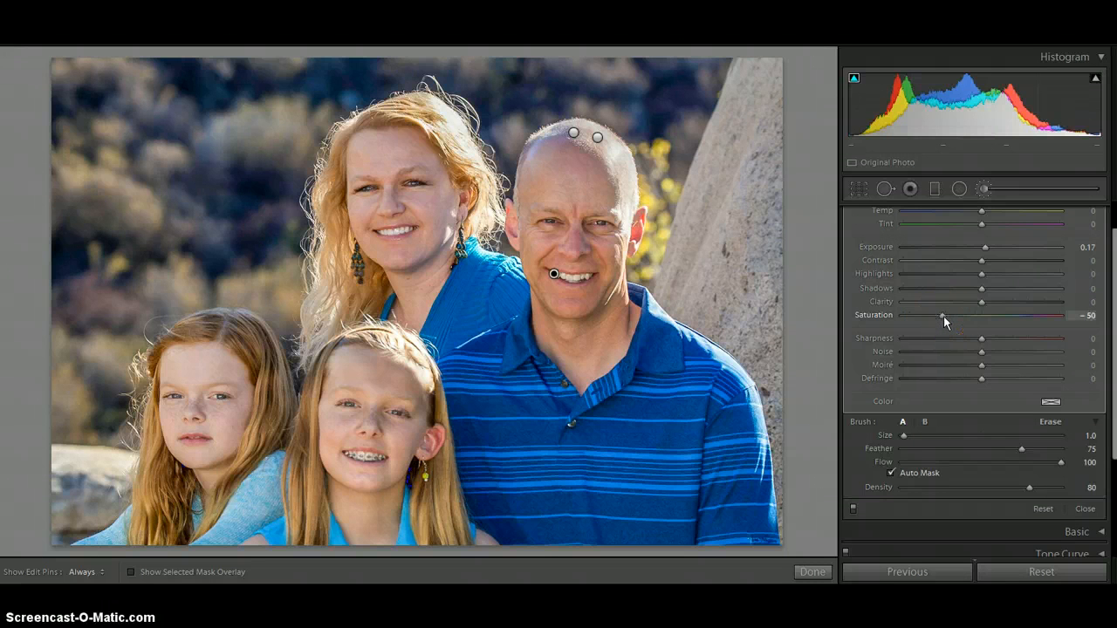
{"action": "left_click_drag", "start_coordinate": [944, 317], "coordinate": [945, 316]}
Step: Paint the teeth whitening mask over the whites of the man's eyes with the size 1.0 brush
{"action": "key", "text": "z"}
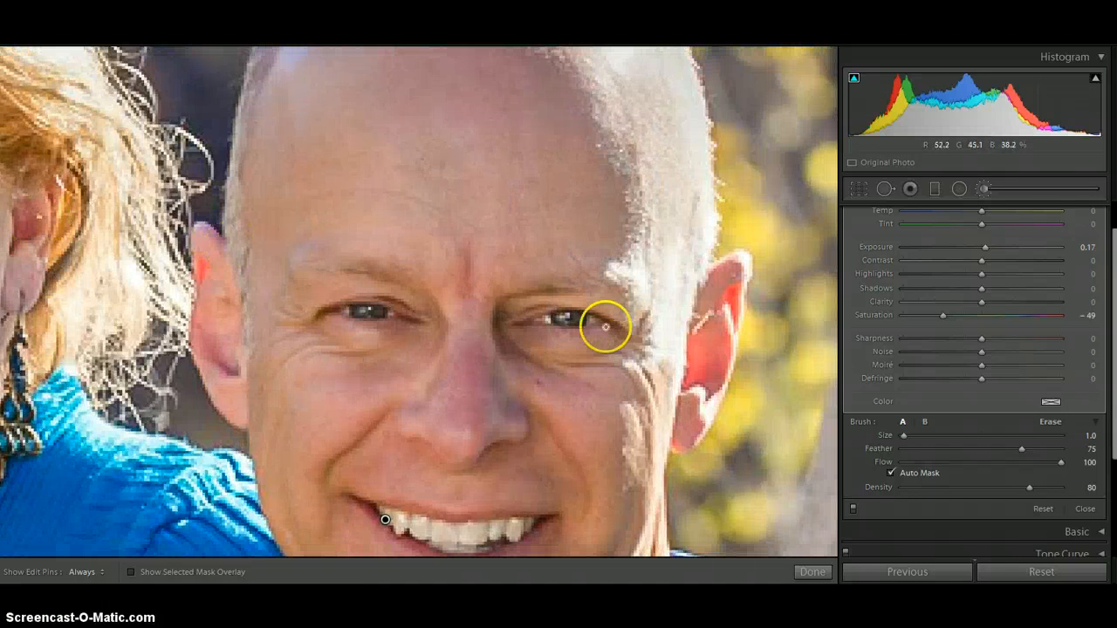
{"action": "key", "text": "h"}
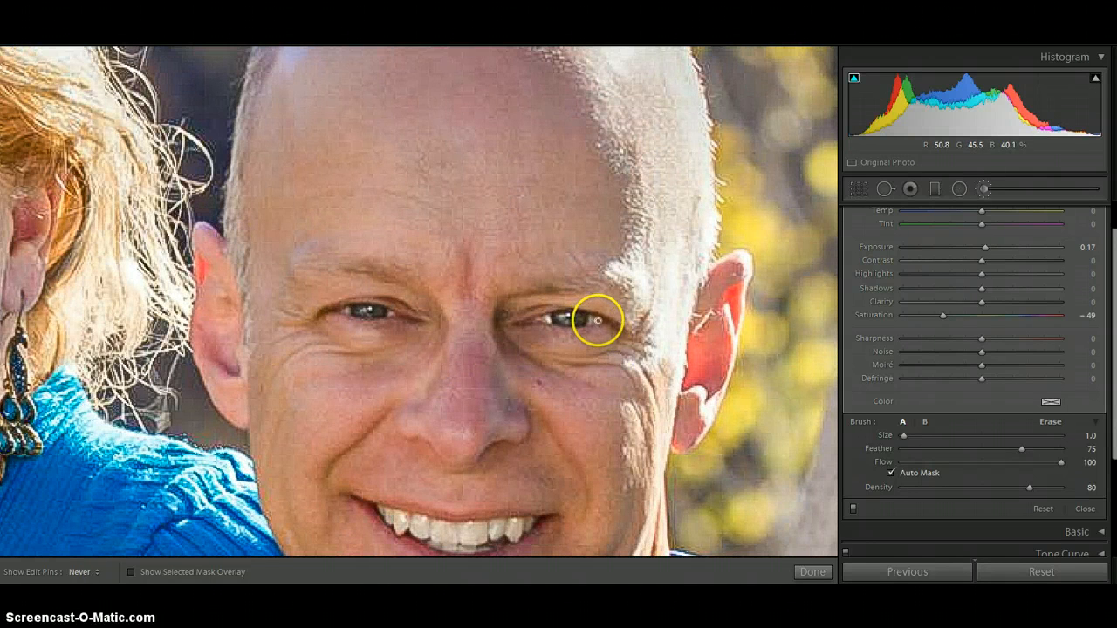
{"action": "key", "text": "h"}
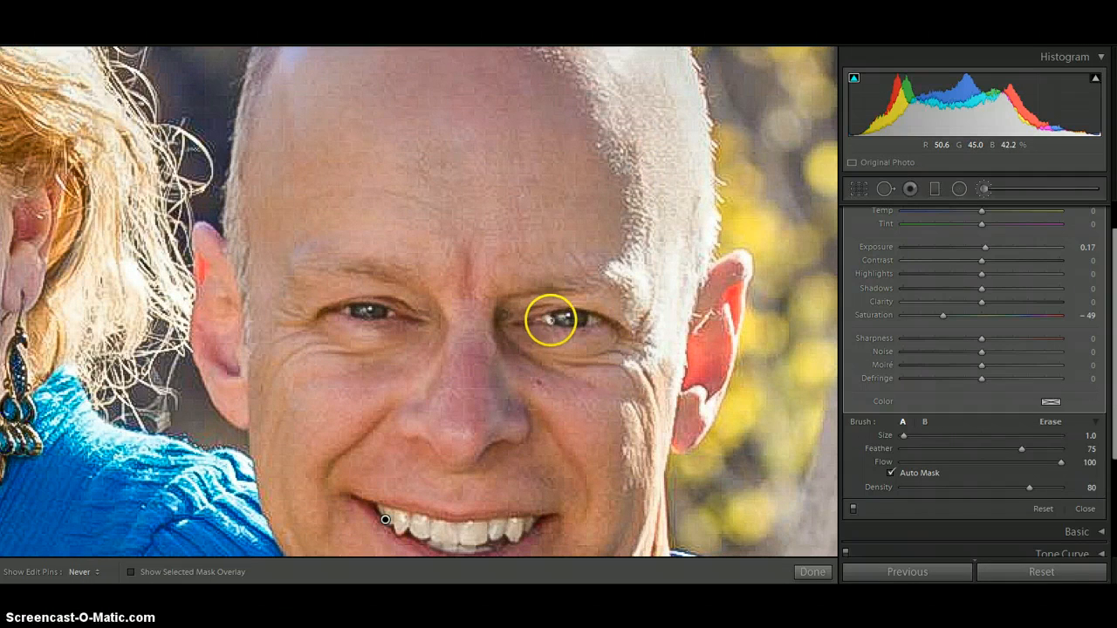
{"action": "key", "text": "h"}
{"action": "key", "text": "h"}
{"action": "key", "text": "h"}
{"action": "key", "text": "h"}
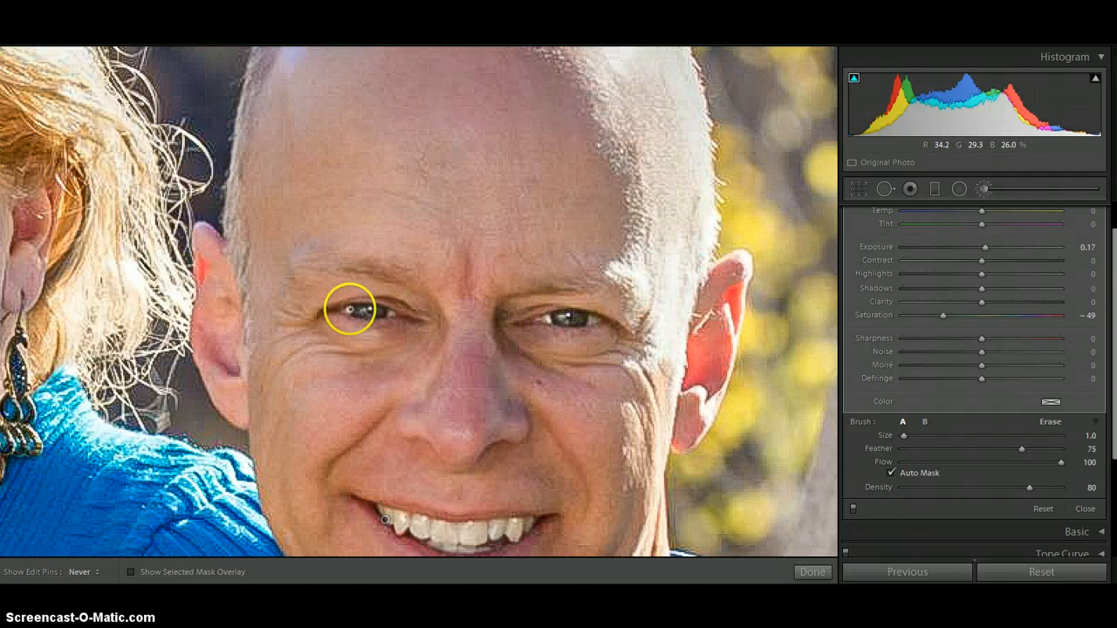
Step: Paint the same whitening mask over the whites of the woman's and the front girl's eyes with the size 1.0 brush
{"action": "left_click_drag", "start_coordinate": [7, 176], "coordinate": [0, 171]}
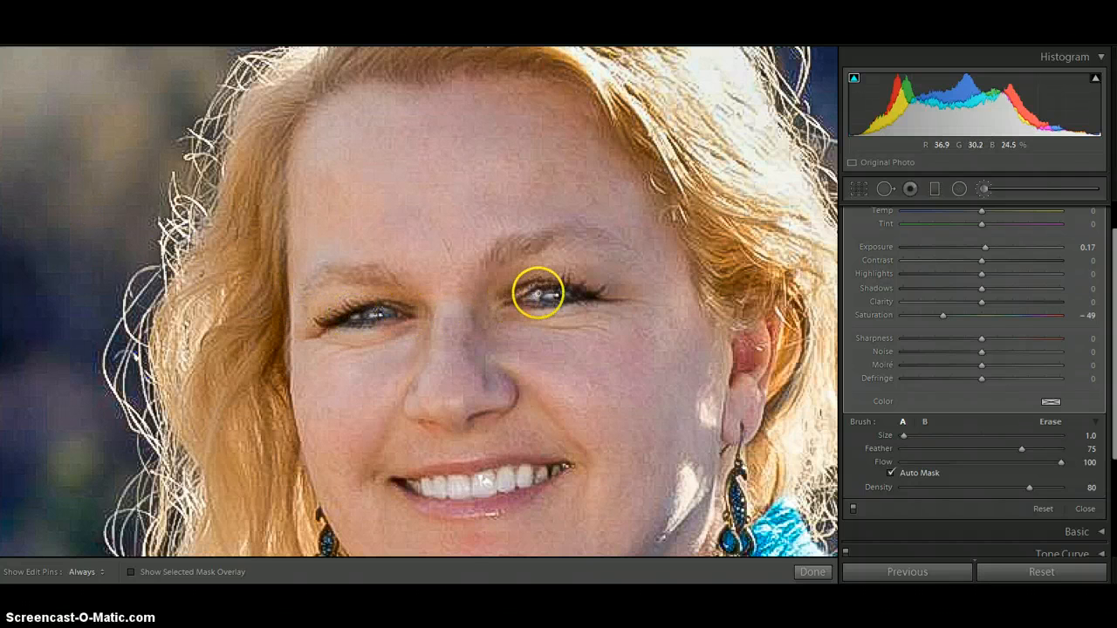
{"action": "key", "text": "h"}
{"action": "key", "text": "h"}
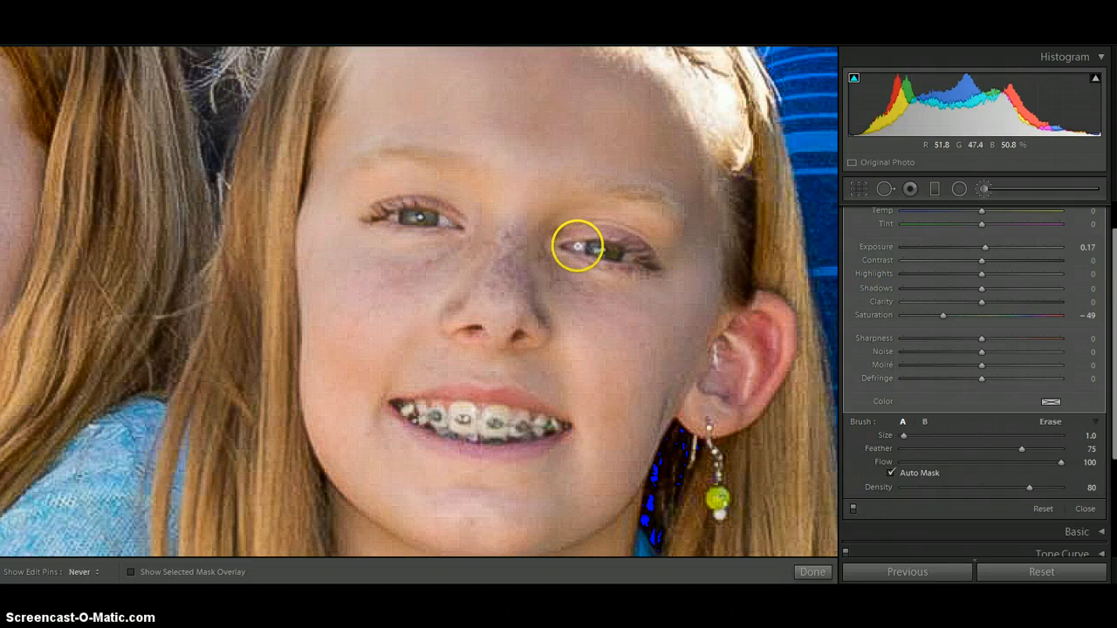
{"action": "left_click_drag", "start_coordinate": [577, 247], "coordinate": [632, 257]}
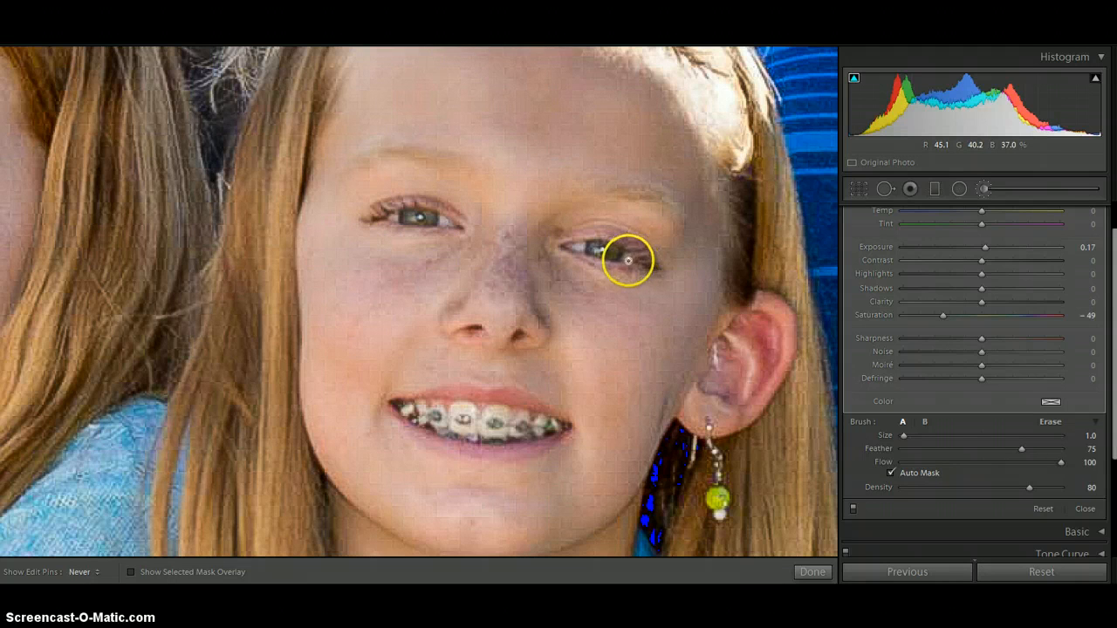
{"action": "key", "text": "h"}
Step: Whiten the eyes of the red-haired girl by painting over them with the brush at size 2.0
{"action": "left_click_drag", "start_coordinate": [175, 279], "coordinate": [659, 329]}
{"action": "scroll", "coordinate": [383, 265], "scroll_direction": "up", "scroll_amount": 1}
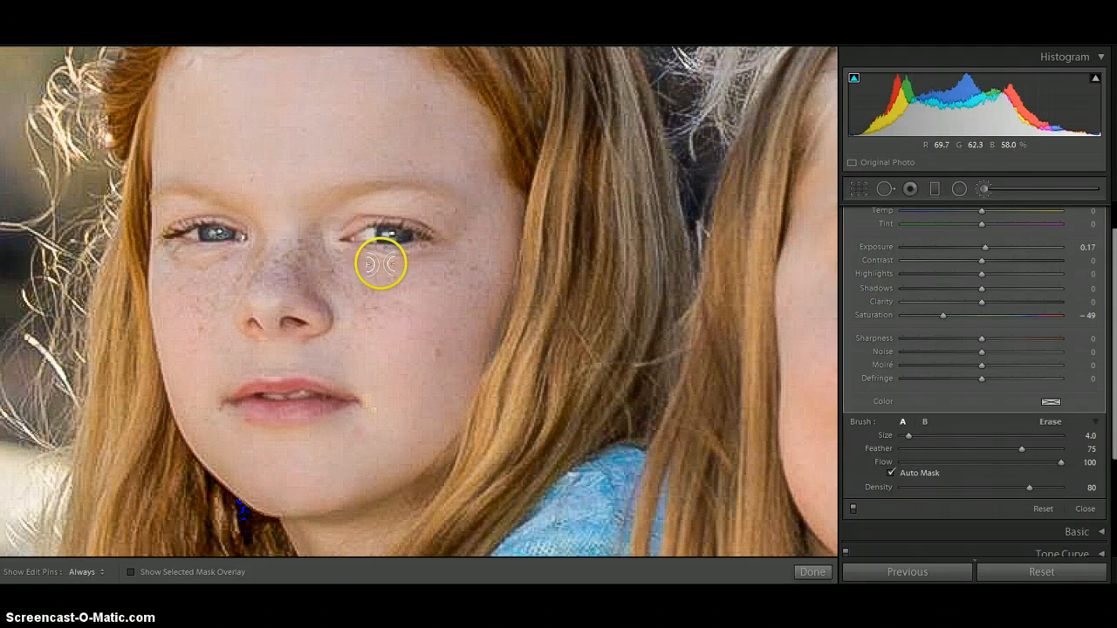
{"action": "key", "text": "h"}
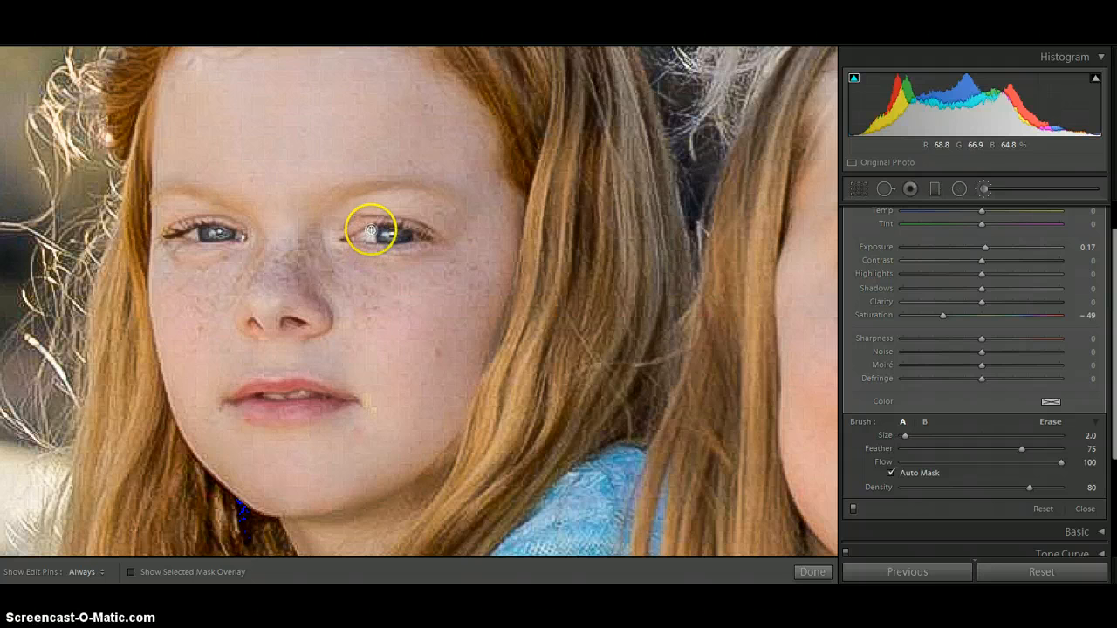
{"action": "key", "text": "h"}
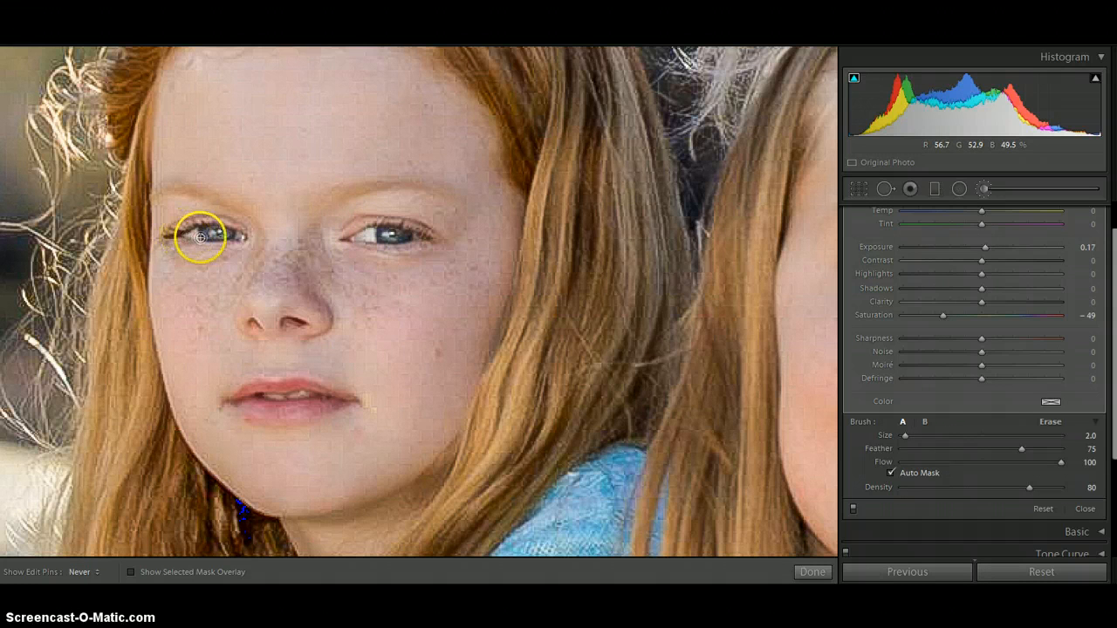
{"action": "key", "text": "h"}
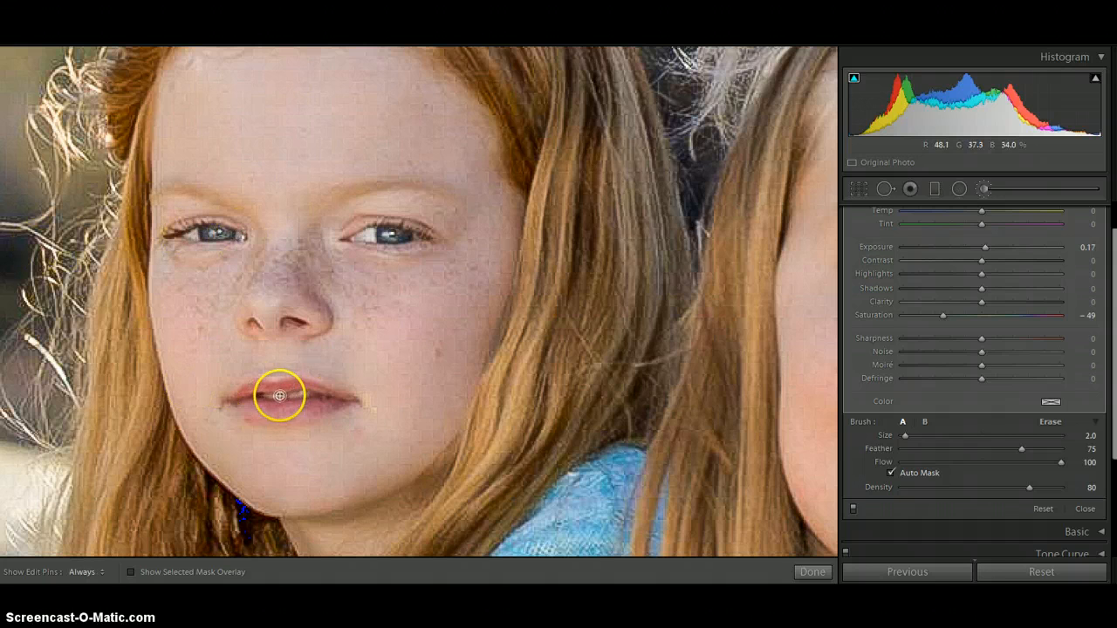
Step: Paint the whitening over the red-haired girl's teeth between her lips with the size 2.0 brush
{"action": "key", "text": "h"}
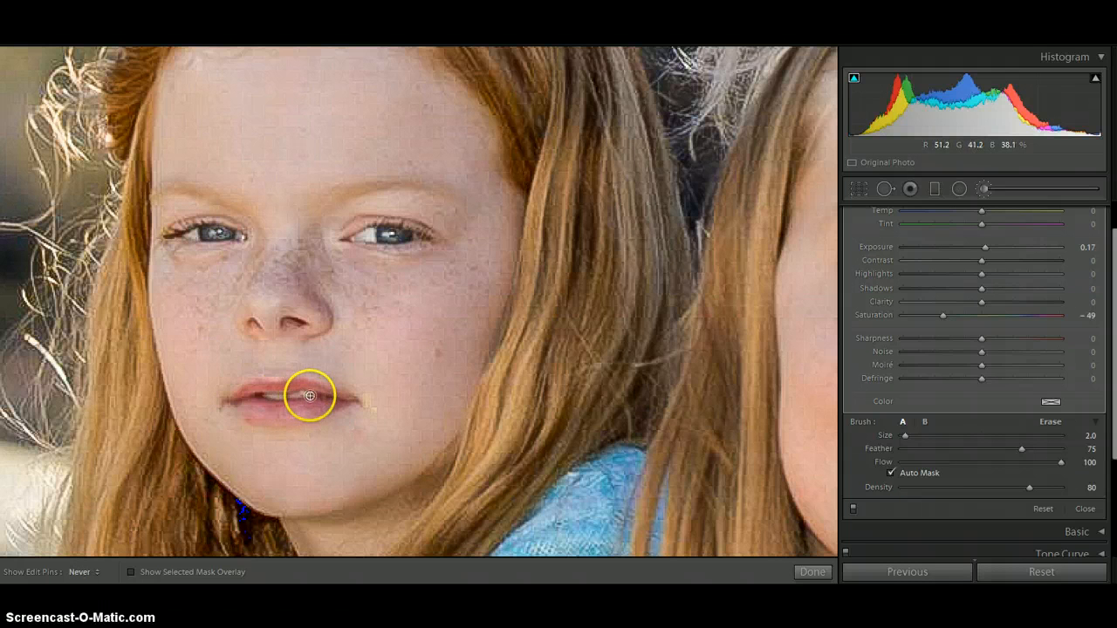
{"action": "key", "text": "h"}
{"action": "left_click_drag", "start_coordinate": [371, 406], "coordinate": [394, 400]}
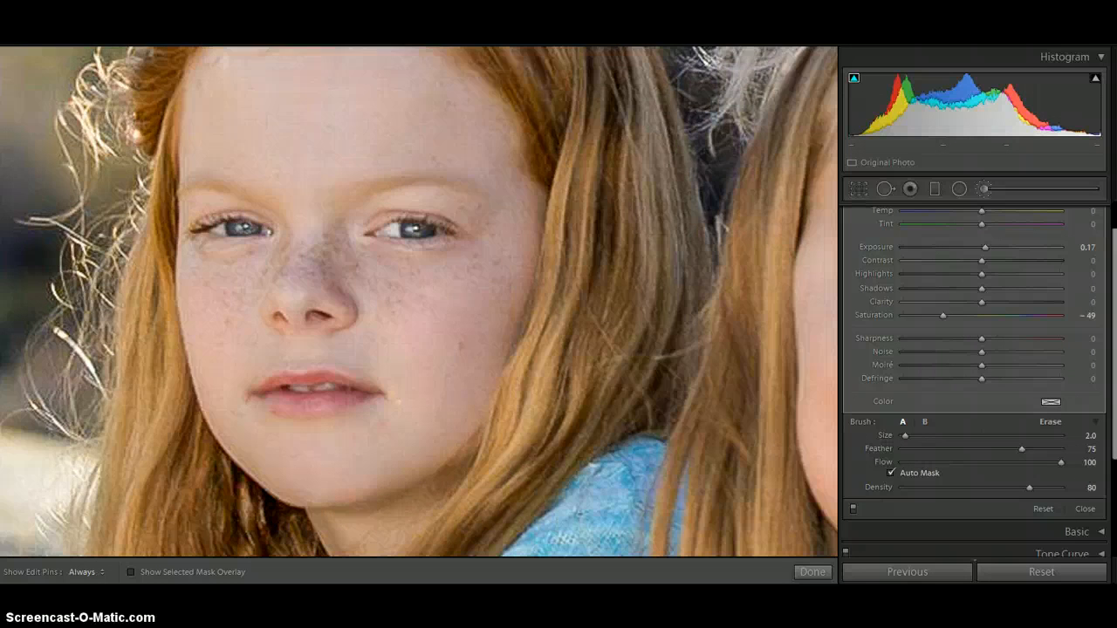
Step: Open the finished version of the portrait and examine the settings and painted area of the brush mask on the front girl's forehead
{"action": "key", "text": "z"}
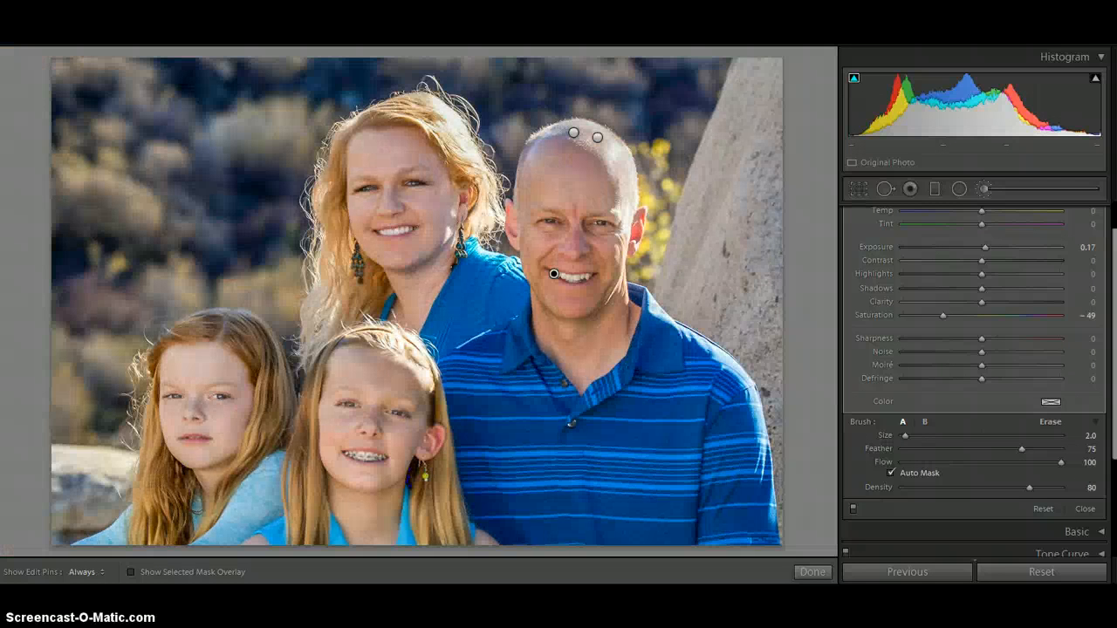
{"action": "key", "text": "Right"}
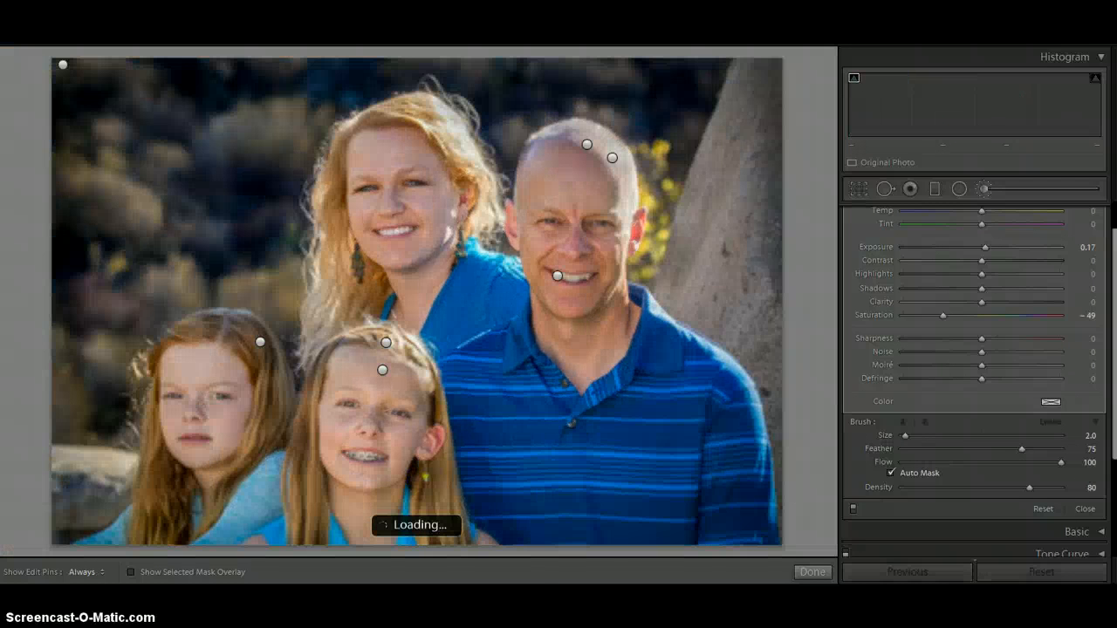
{"action": "left_click", "coordinate": [385, 373]}
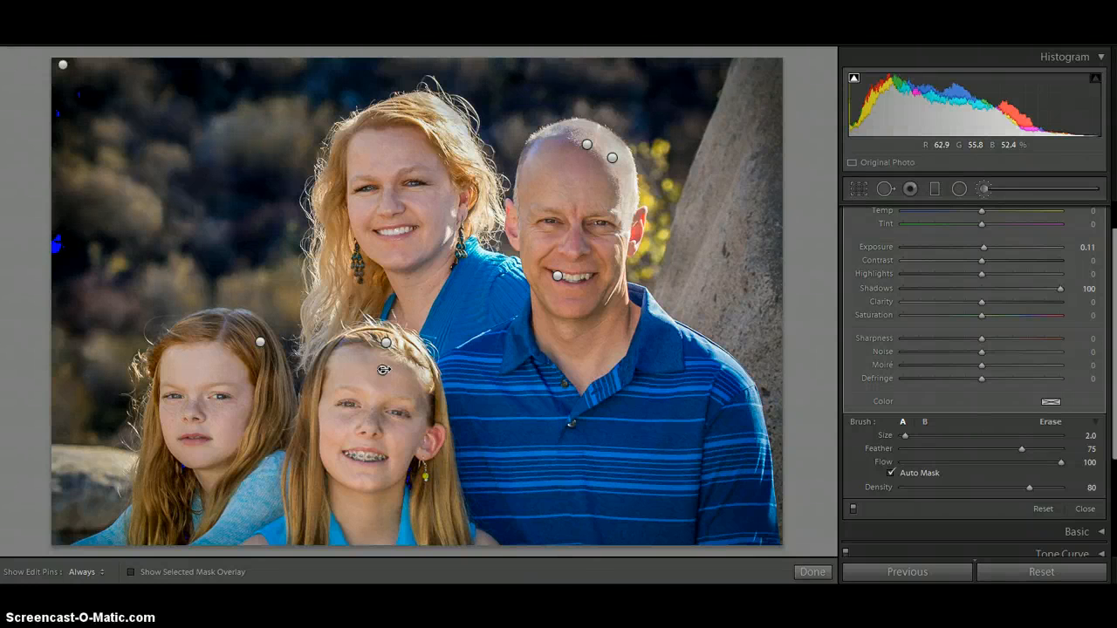
{"action": "mouse_move", "coordinate": [382, 370]}
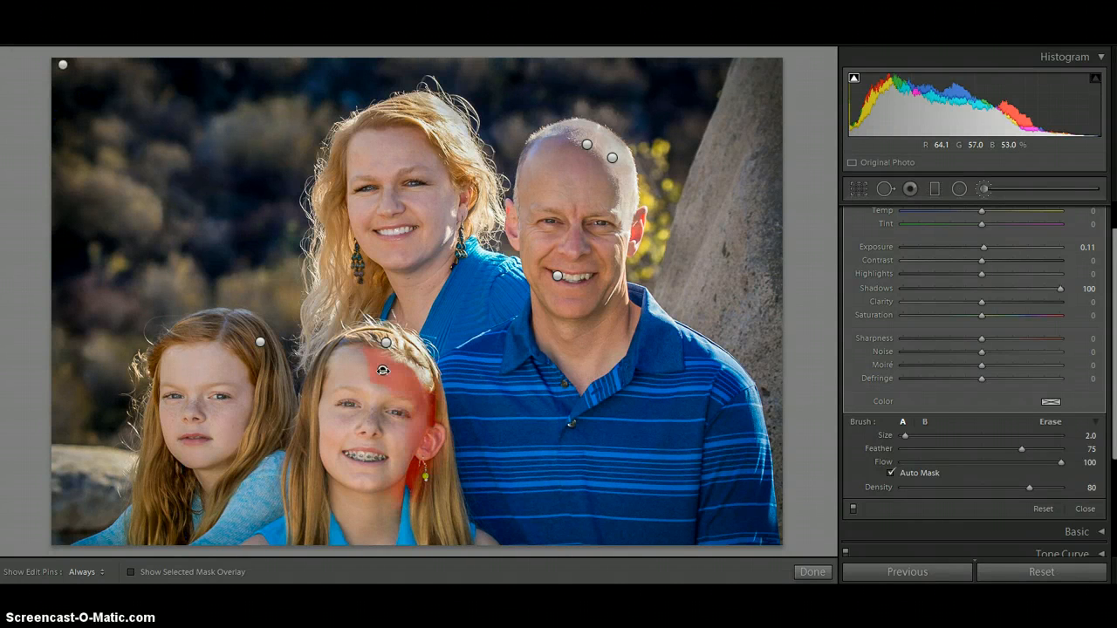
{"action": "left_click", "coordinate": [381, 369]}
{"action": "mouse_move", "coordinate": [381, 370]}
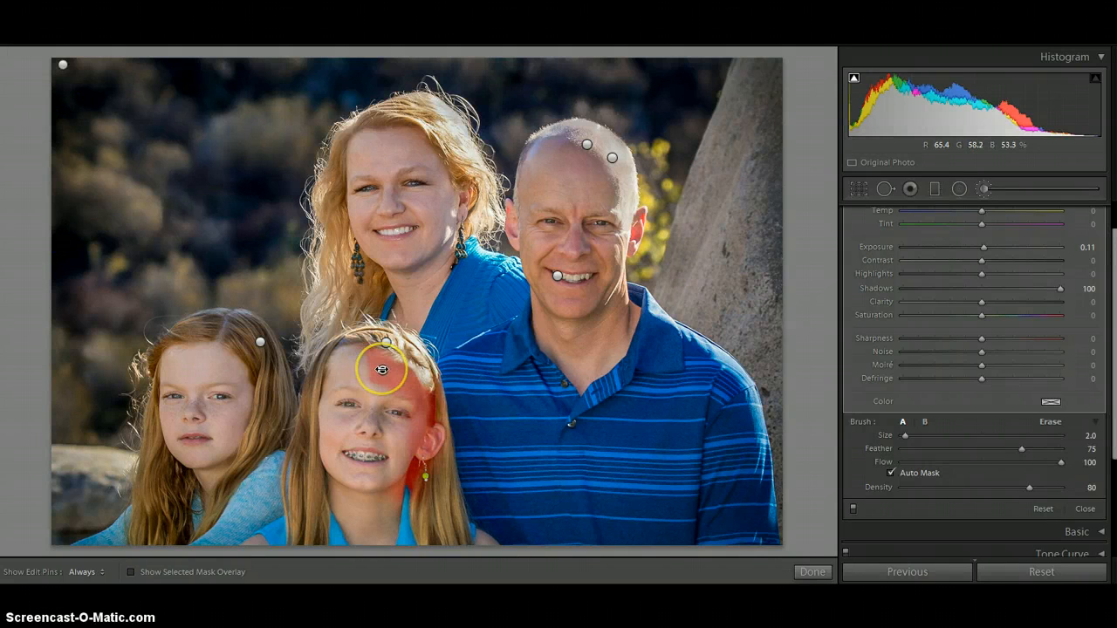